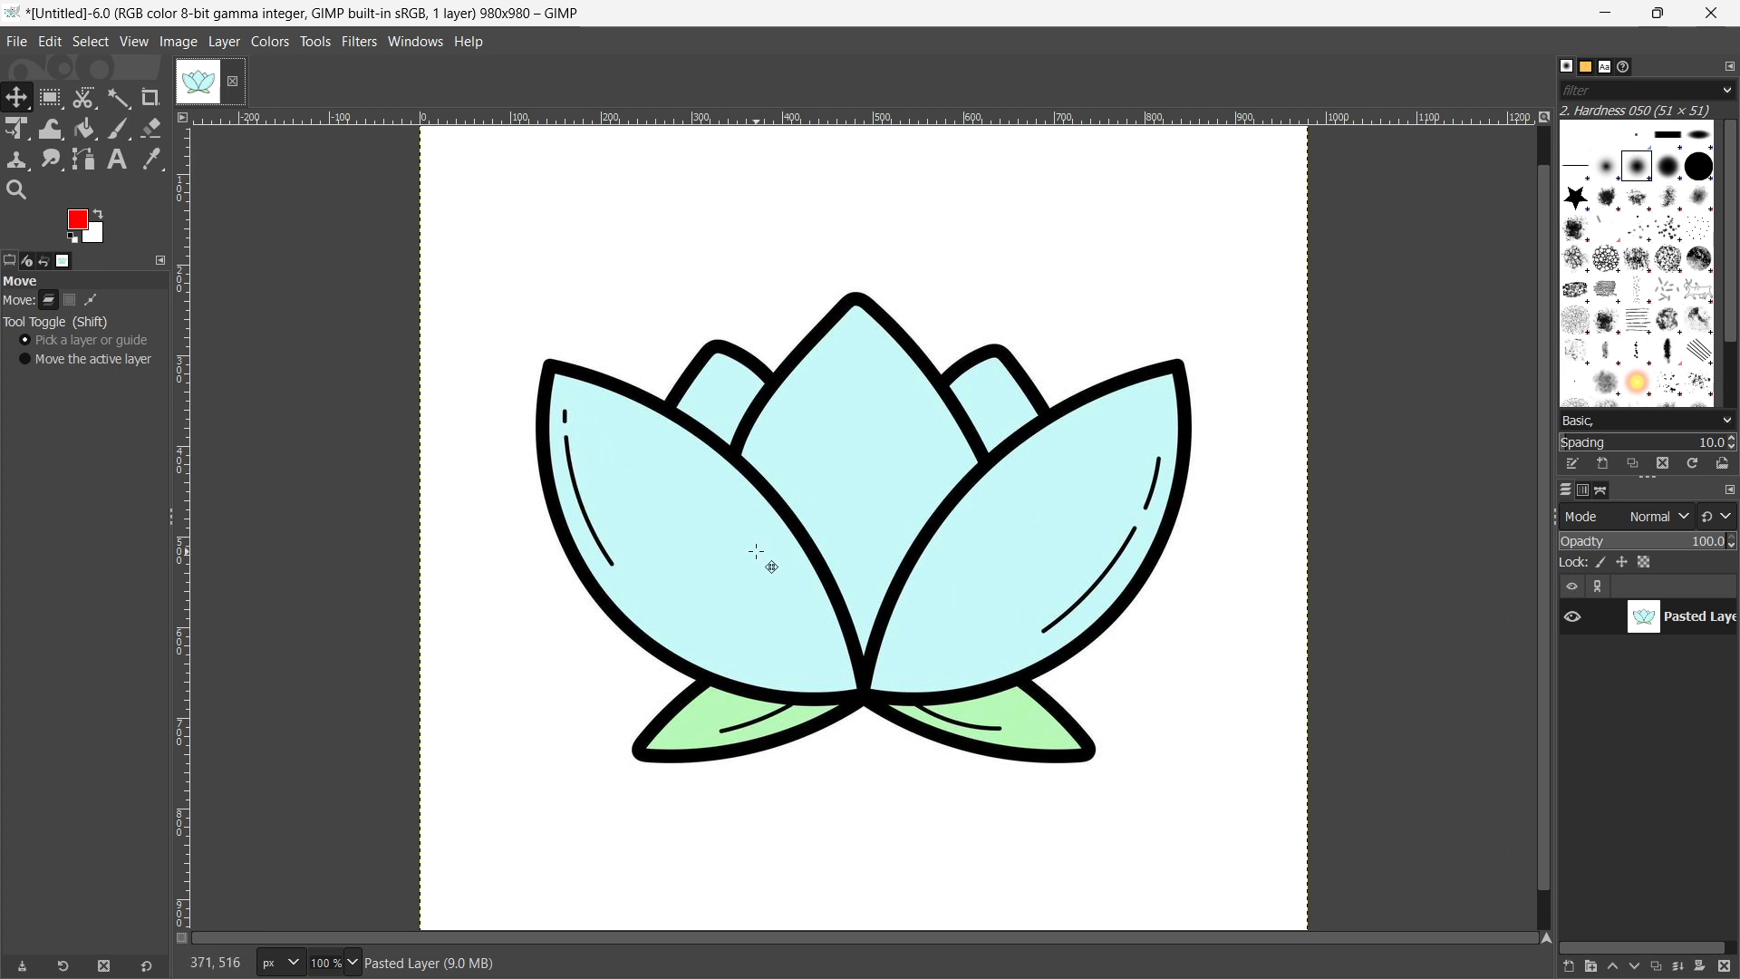
# - Select the light-blue areas of all the lotus petals together with Fuzzy Select
pyautogui.click(121, 96)
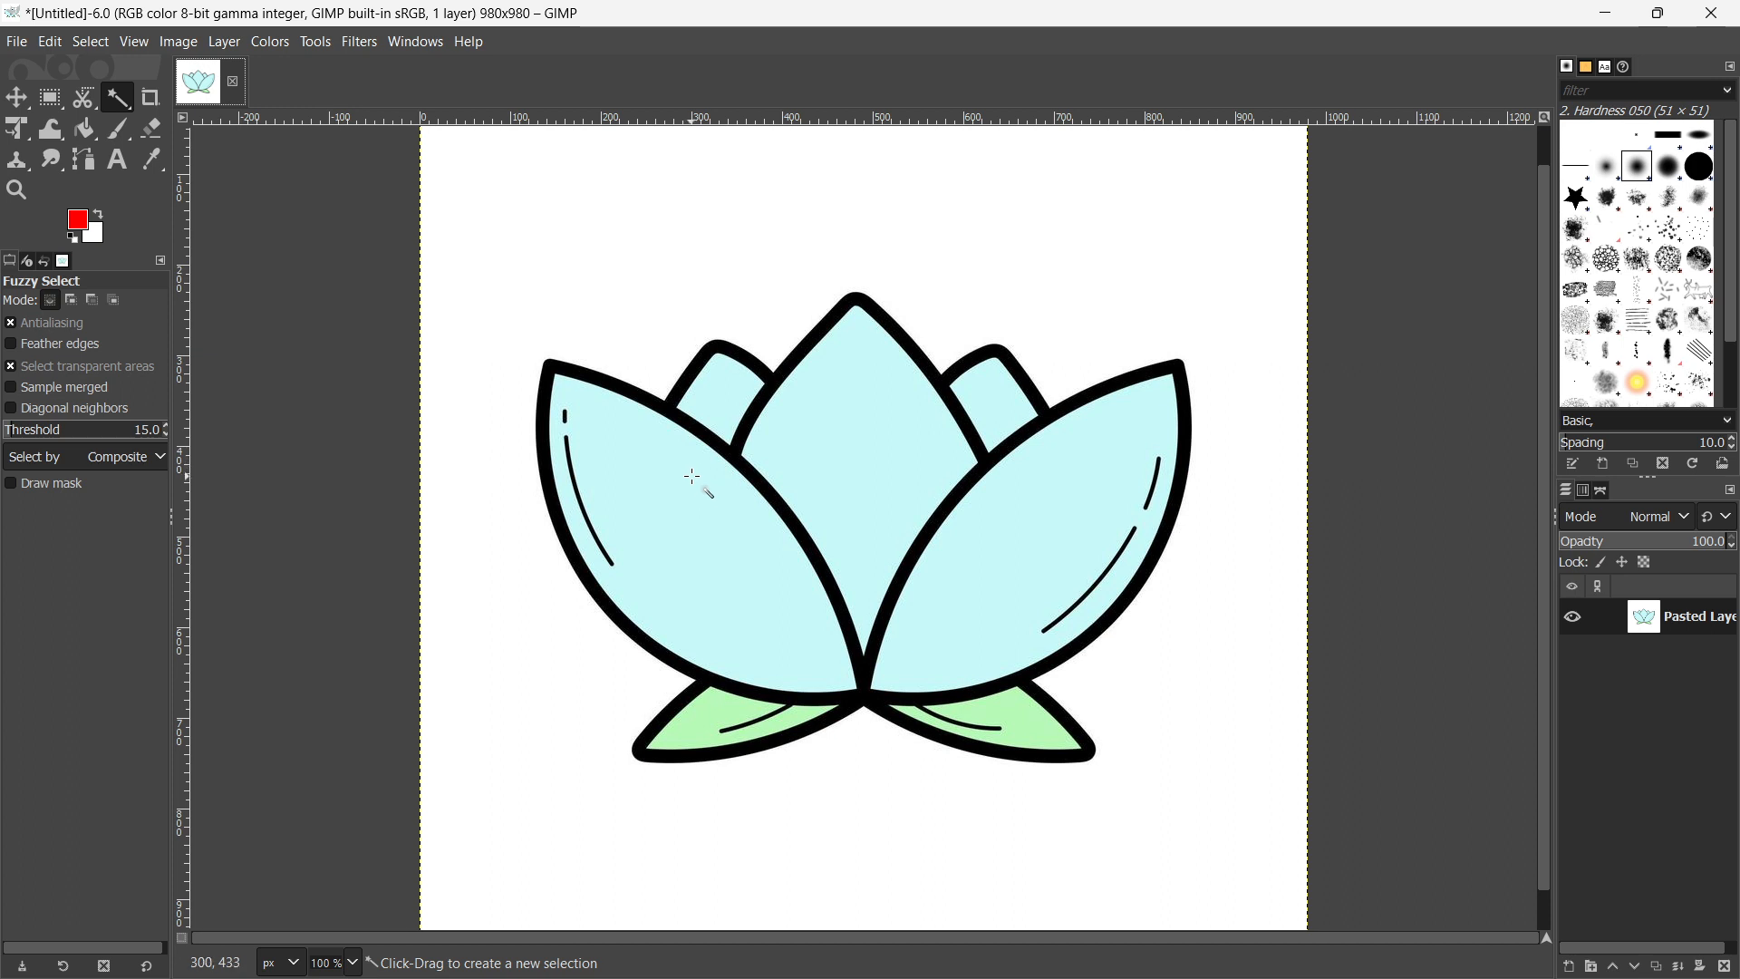
pyautogui.click(670, 493)
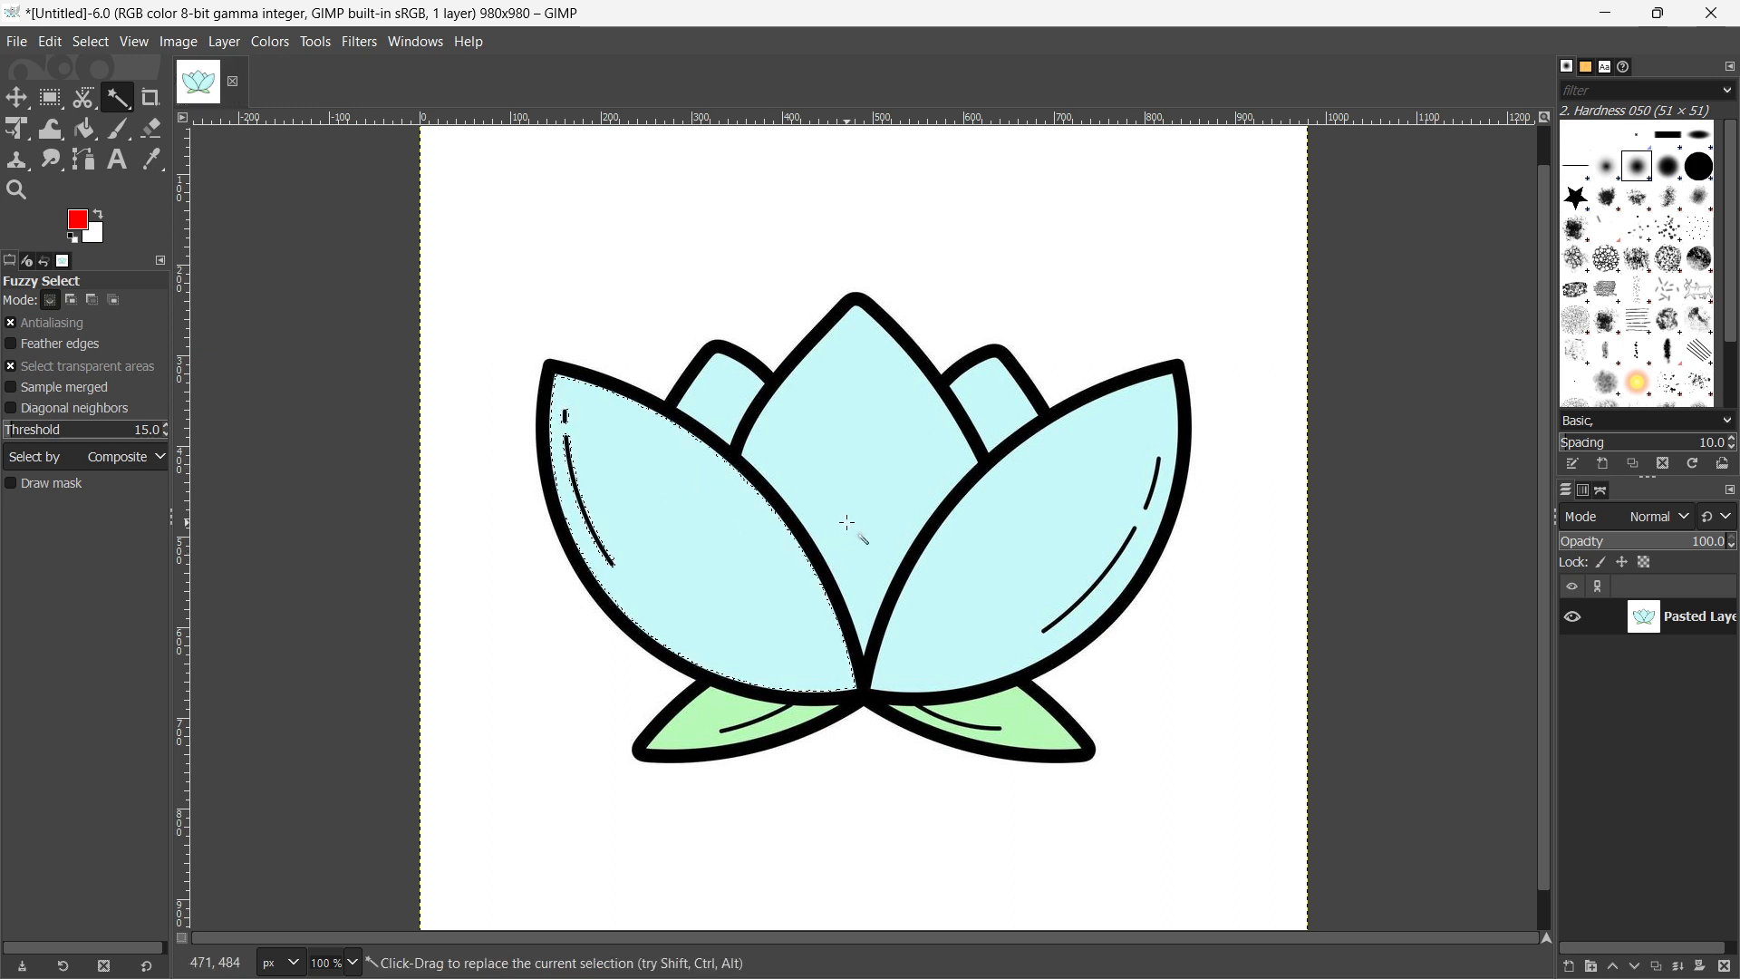
pyautogui.keyDown('shift'); pyautogui.click(872, 439); pyautogui.keyUp('shift')
pyautogui.rightClick(89, 105)
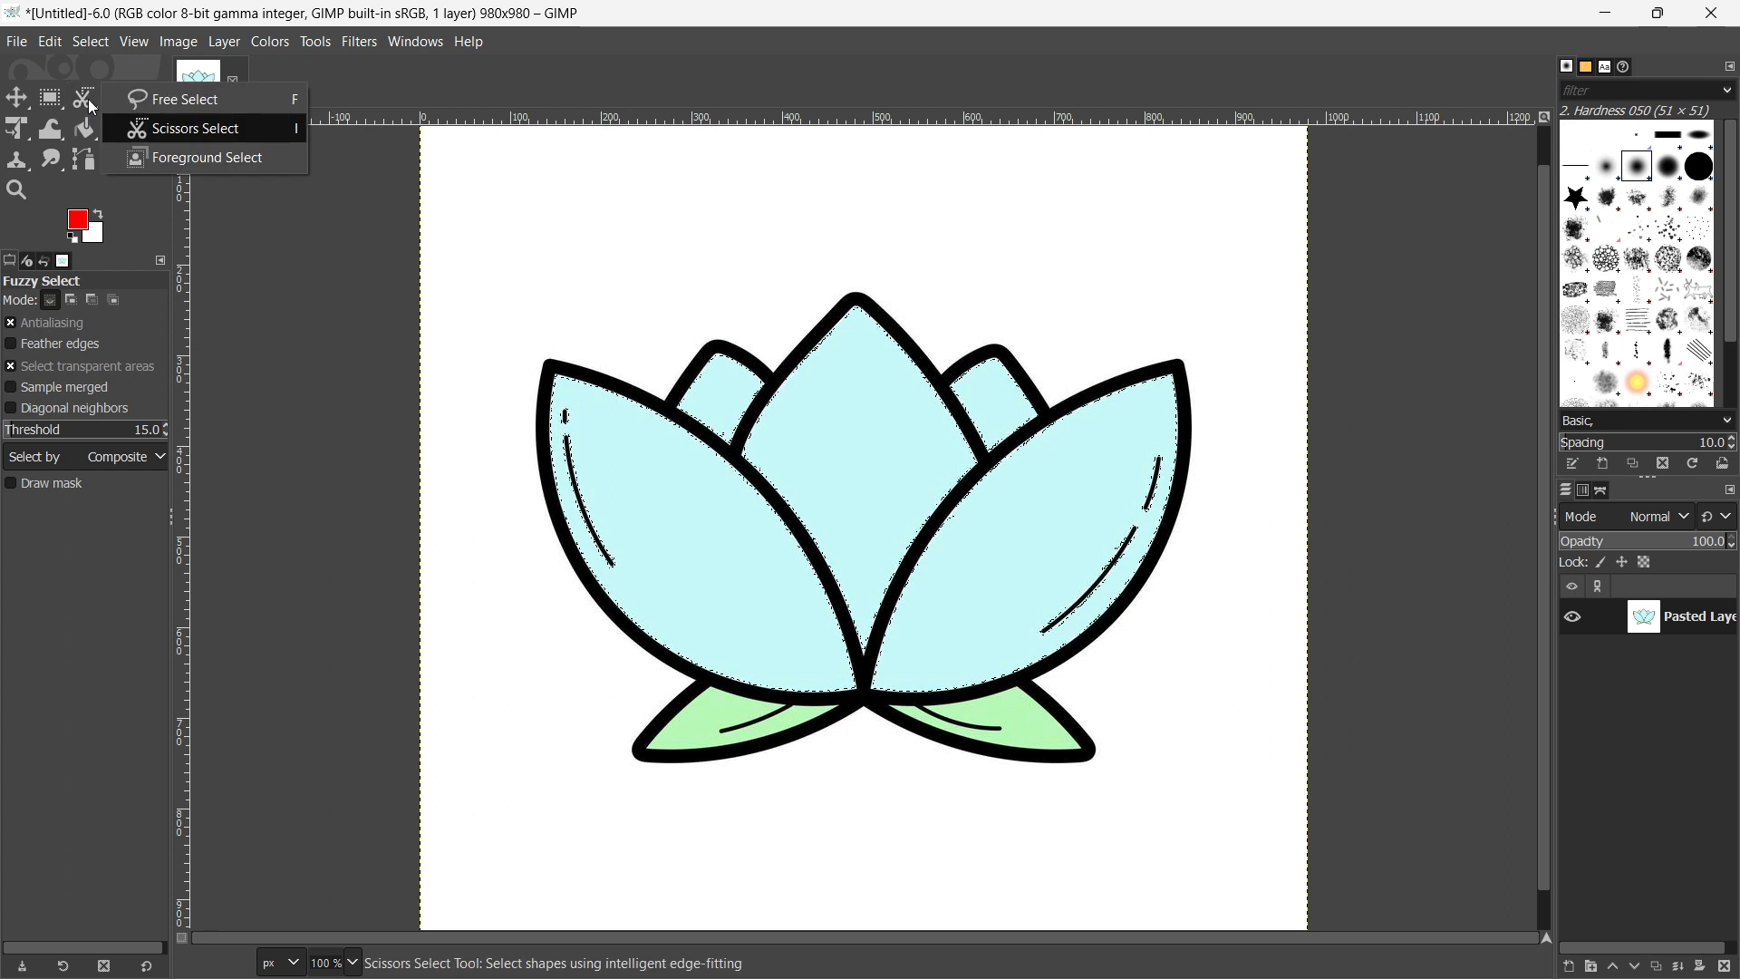
pyautogui.click(175, 101)
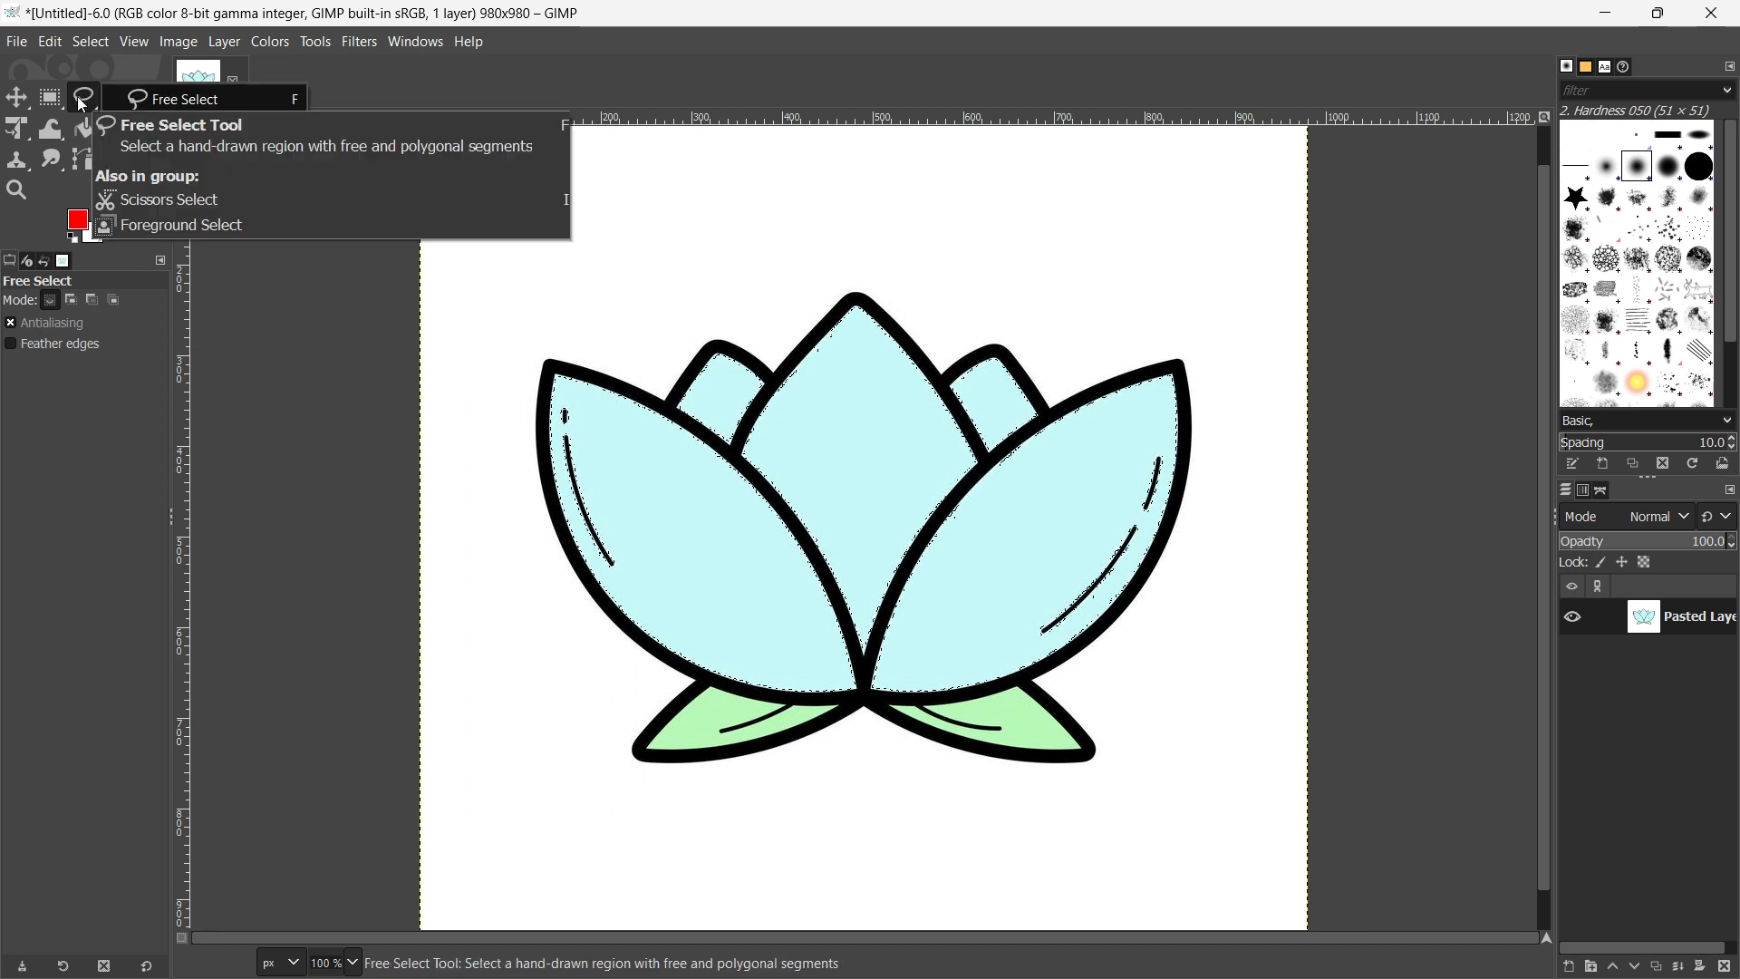
pyautogui.click(562, 359)
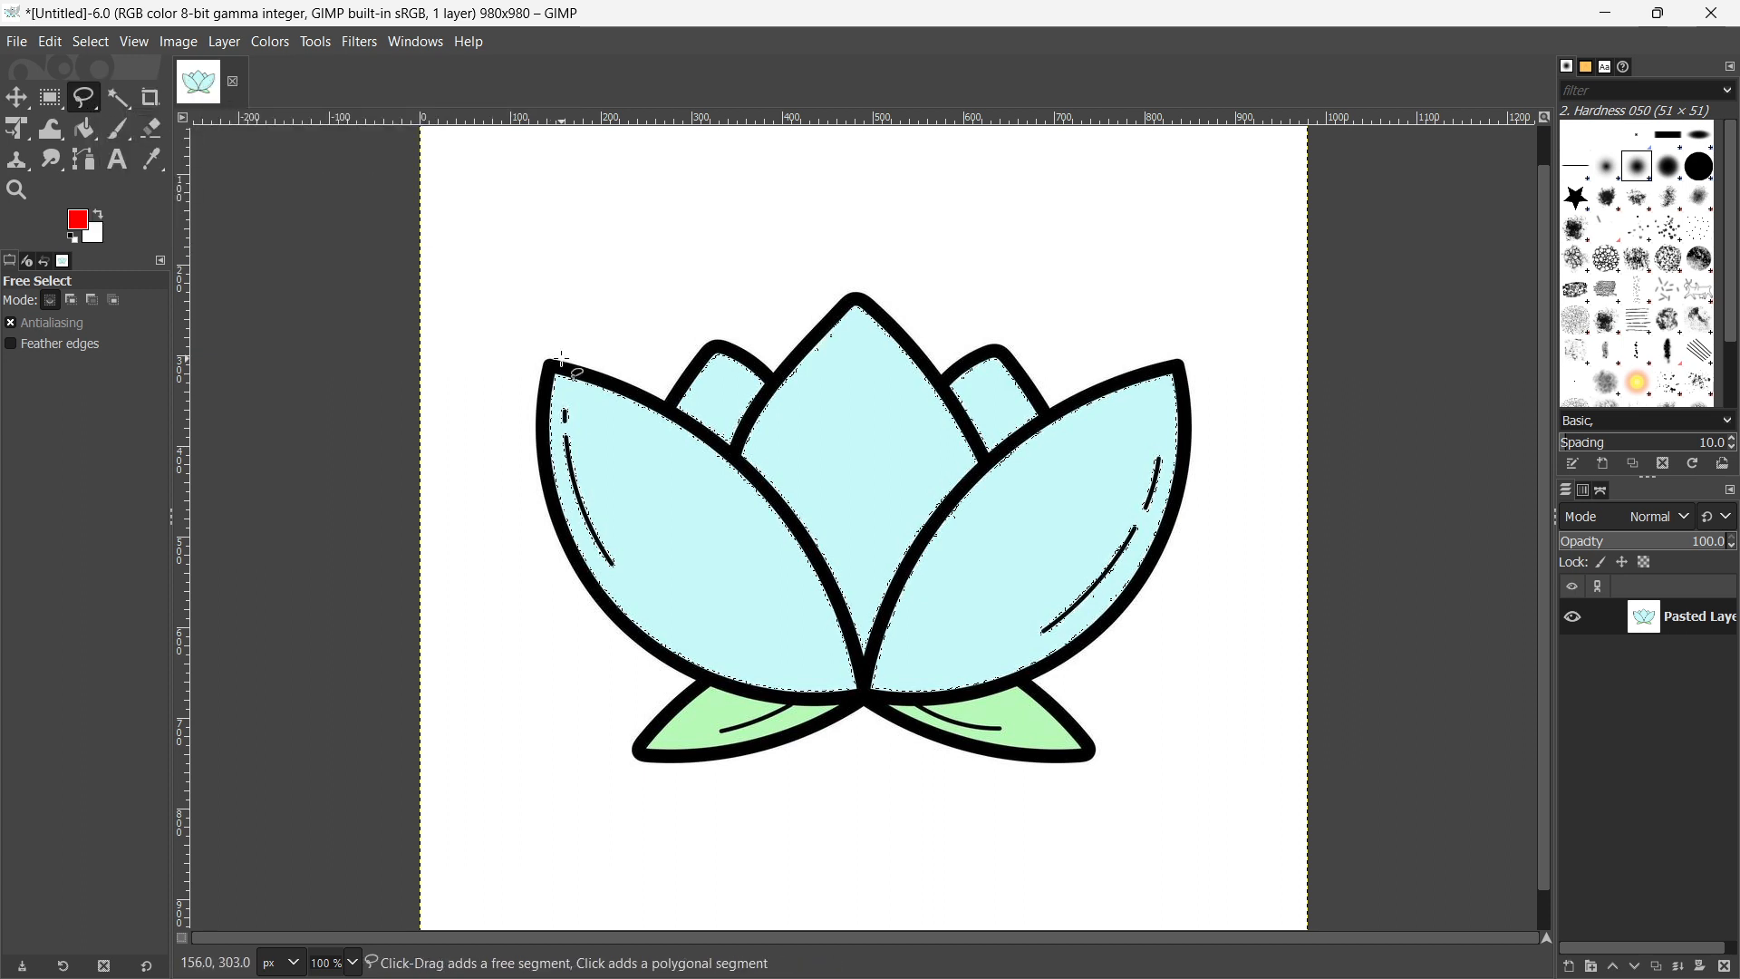
pyautogui.click(669, 399)
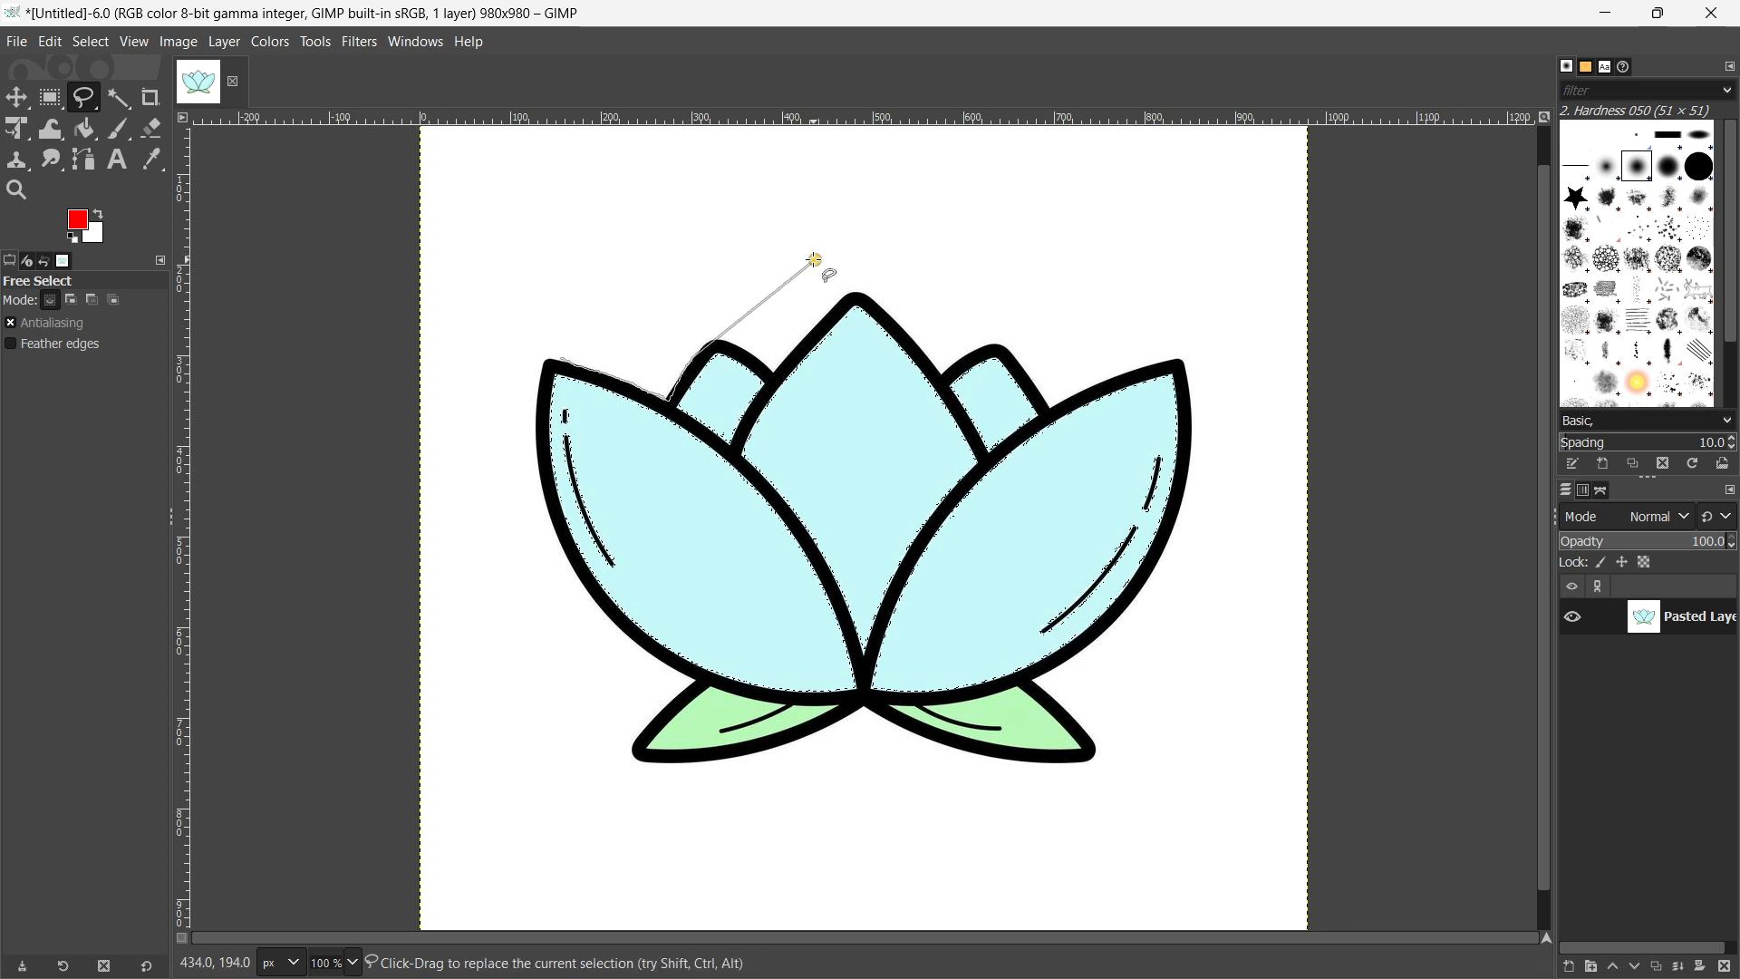
pyautogui.press('Escape')
pyautogui.click(110, 99)
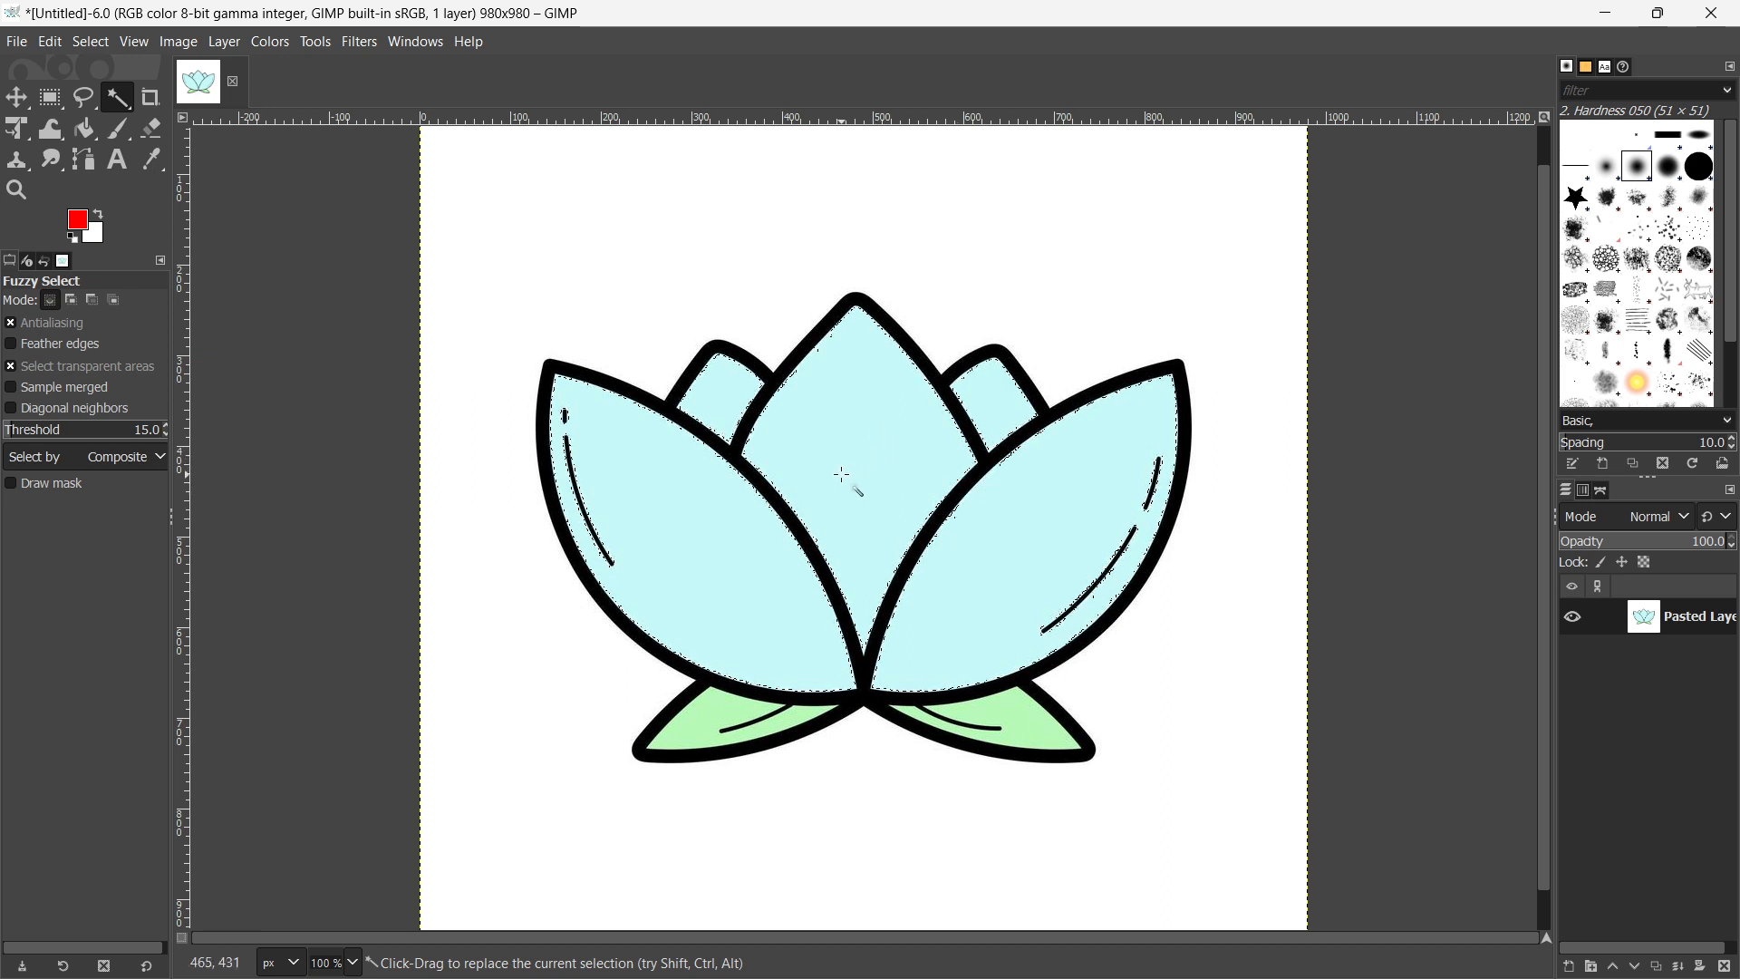
# - Add a new 980 × 980 px layer filled with transparency above the lotus image layer
pyautogui.click(1574, 973)
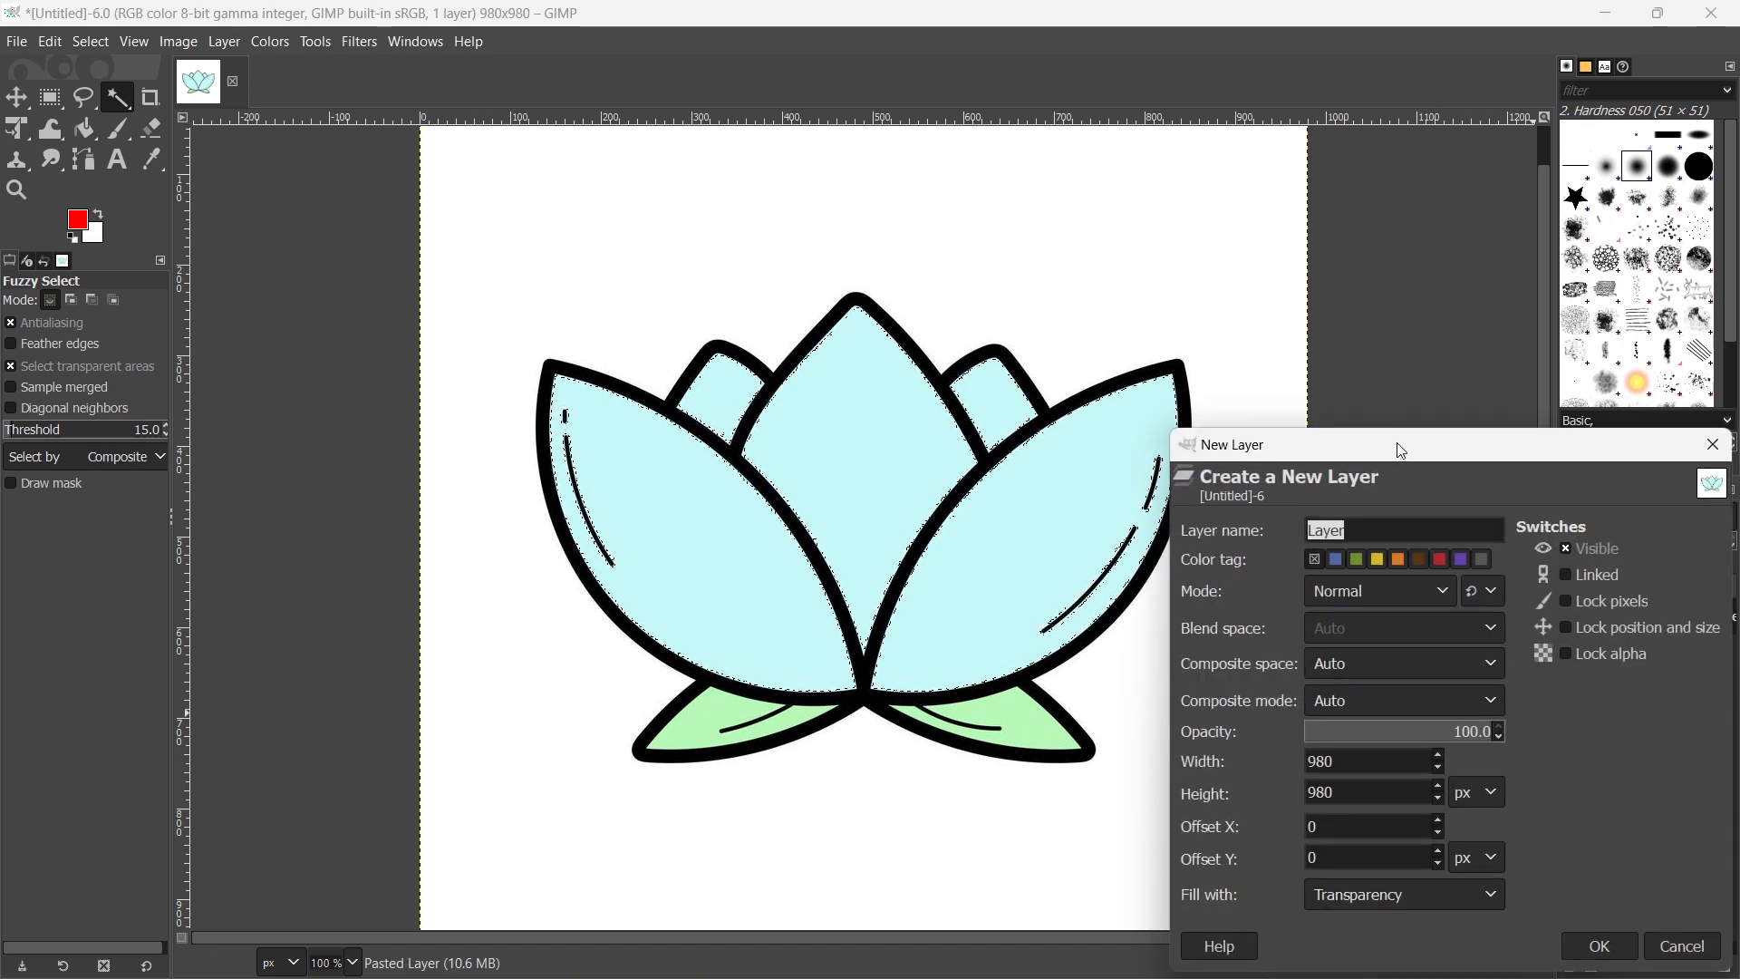
pyautogui.moveTo(1402, 451); pyautogui.dragTo(1388, 391)
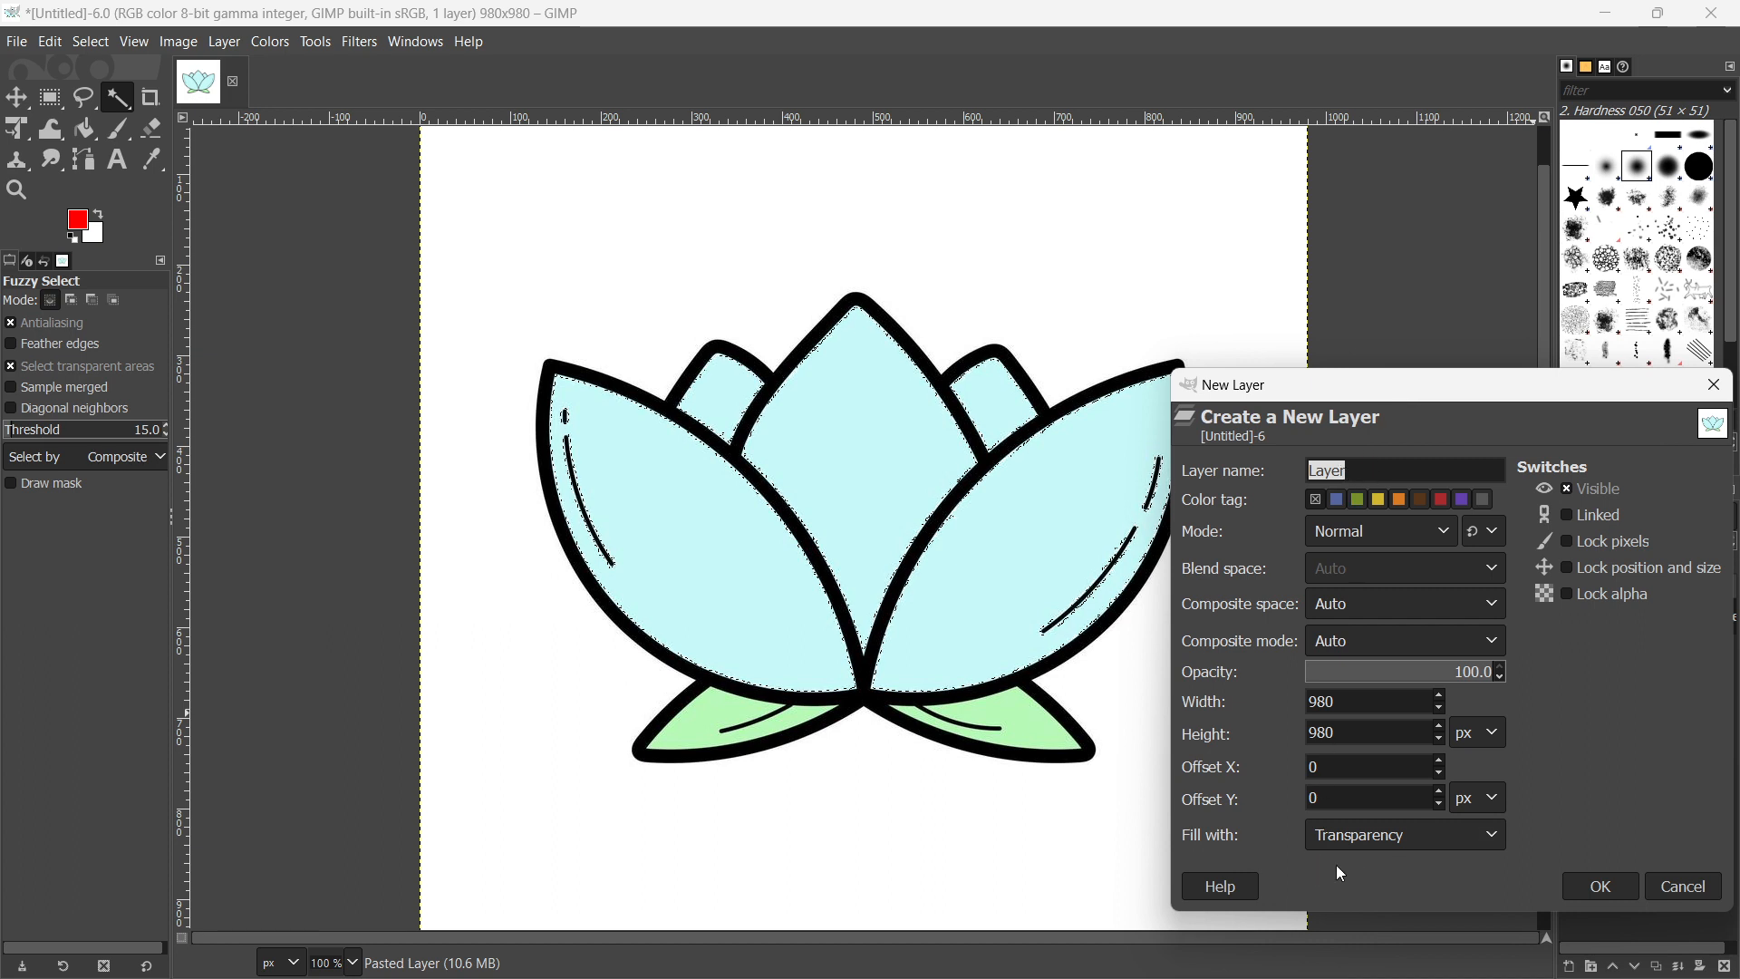
pyautogui.click(1389, 841)
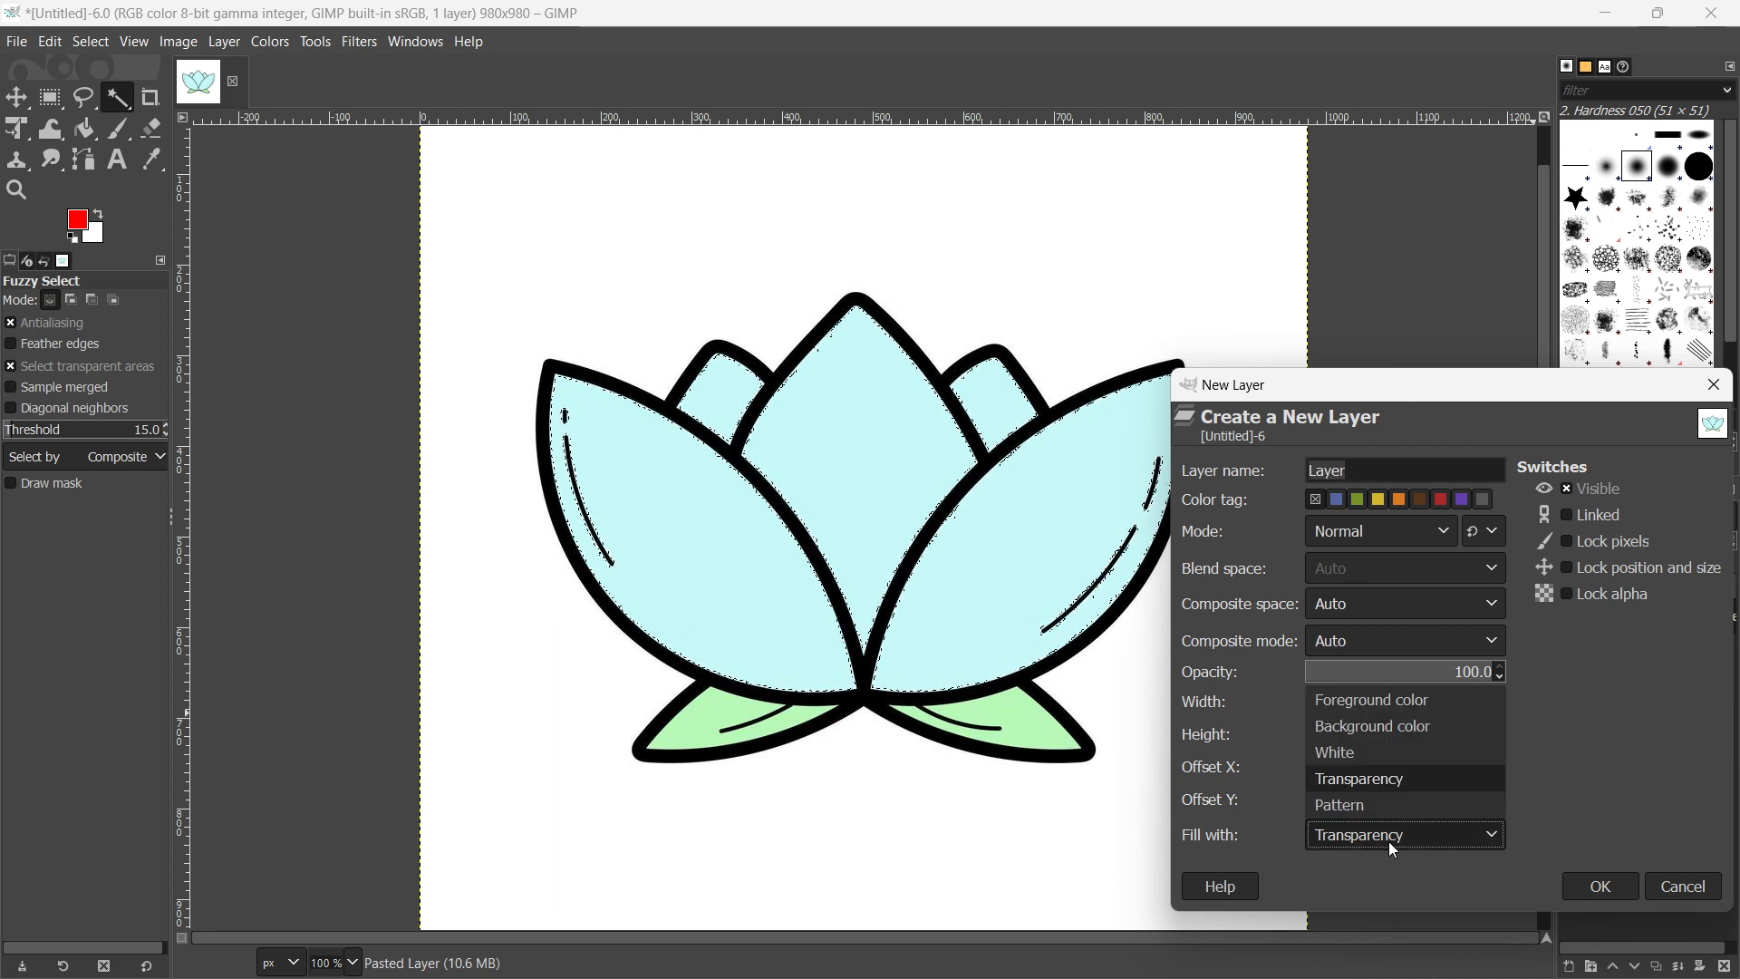
pyautogui.click(1375, 787)
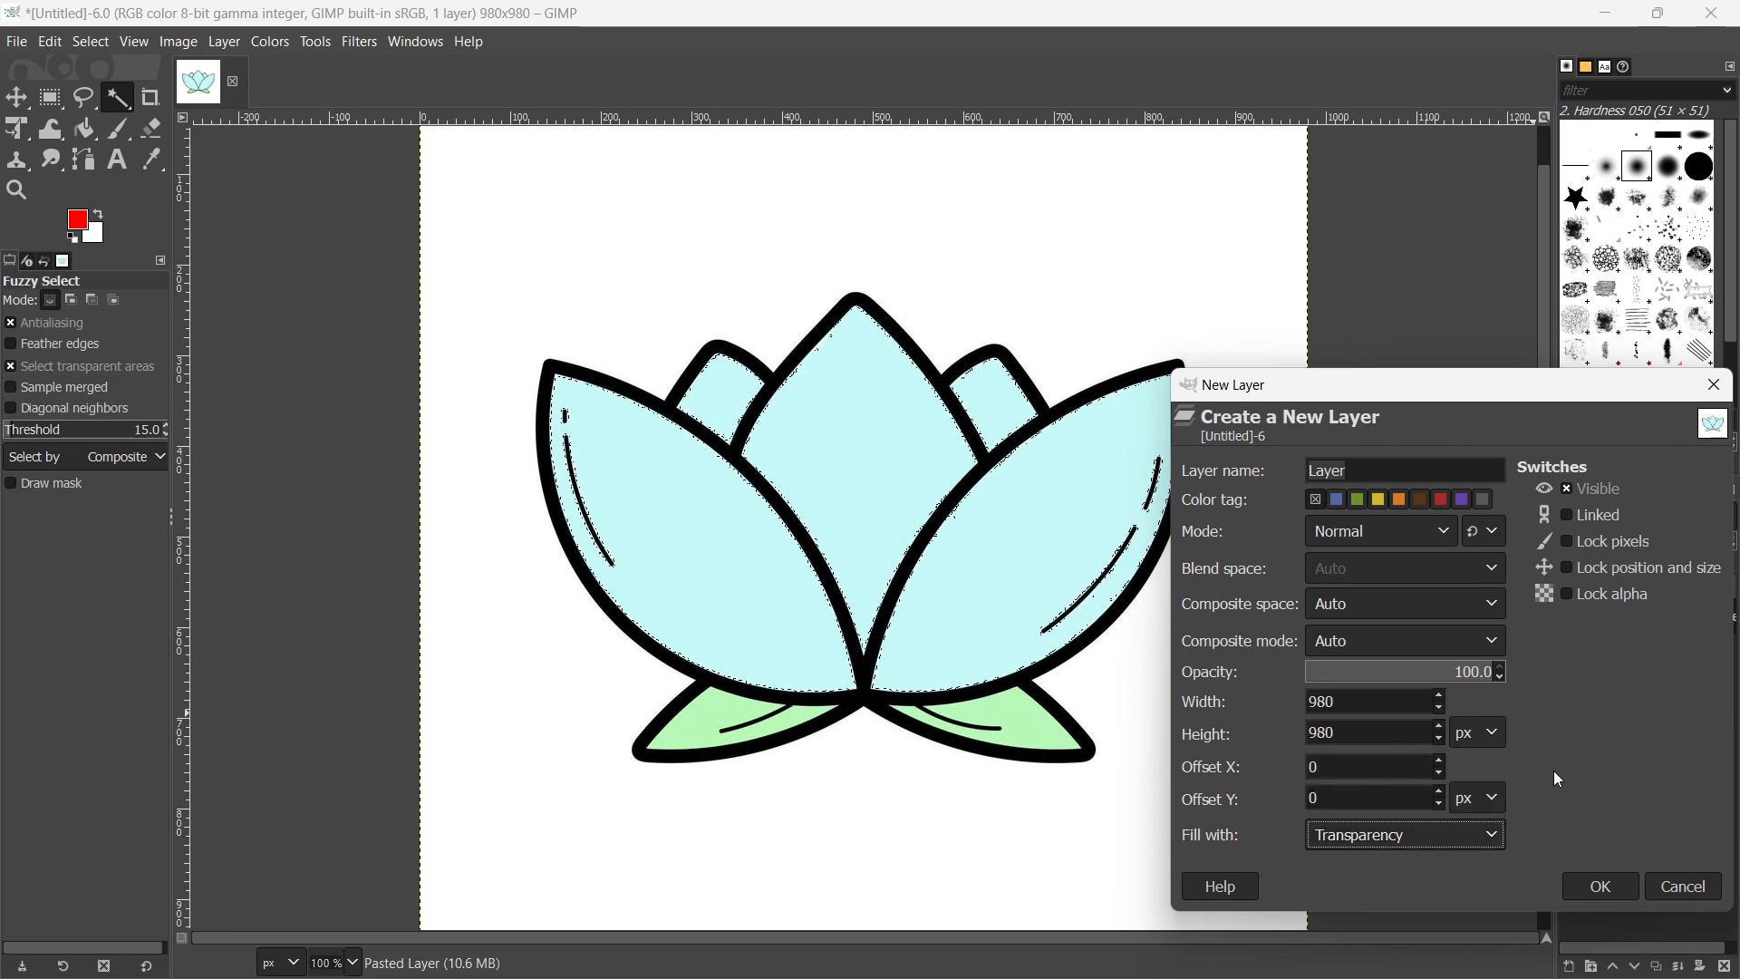
pyautogui.click(1607, 888)
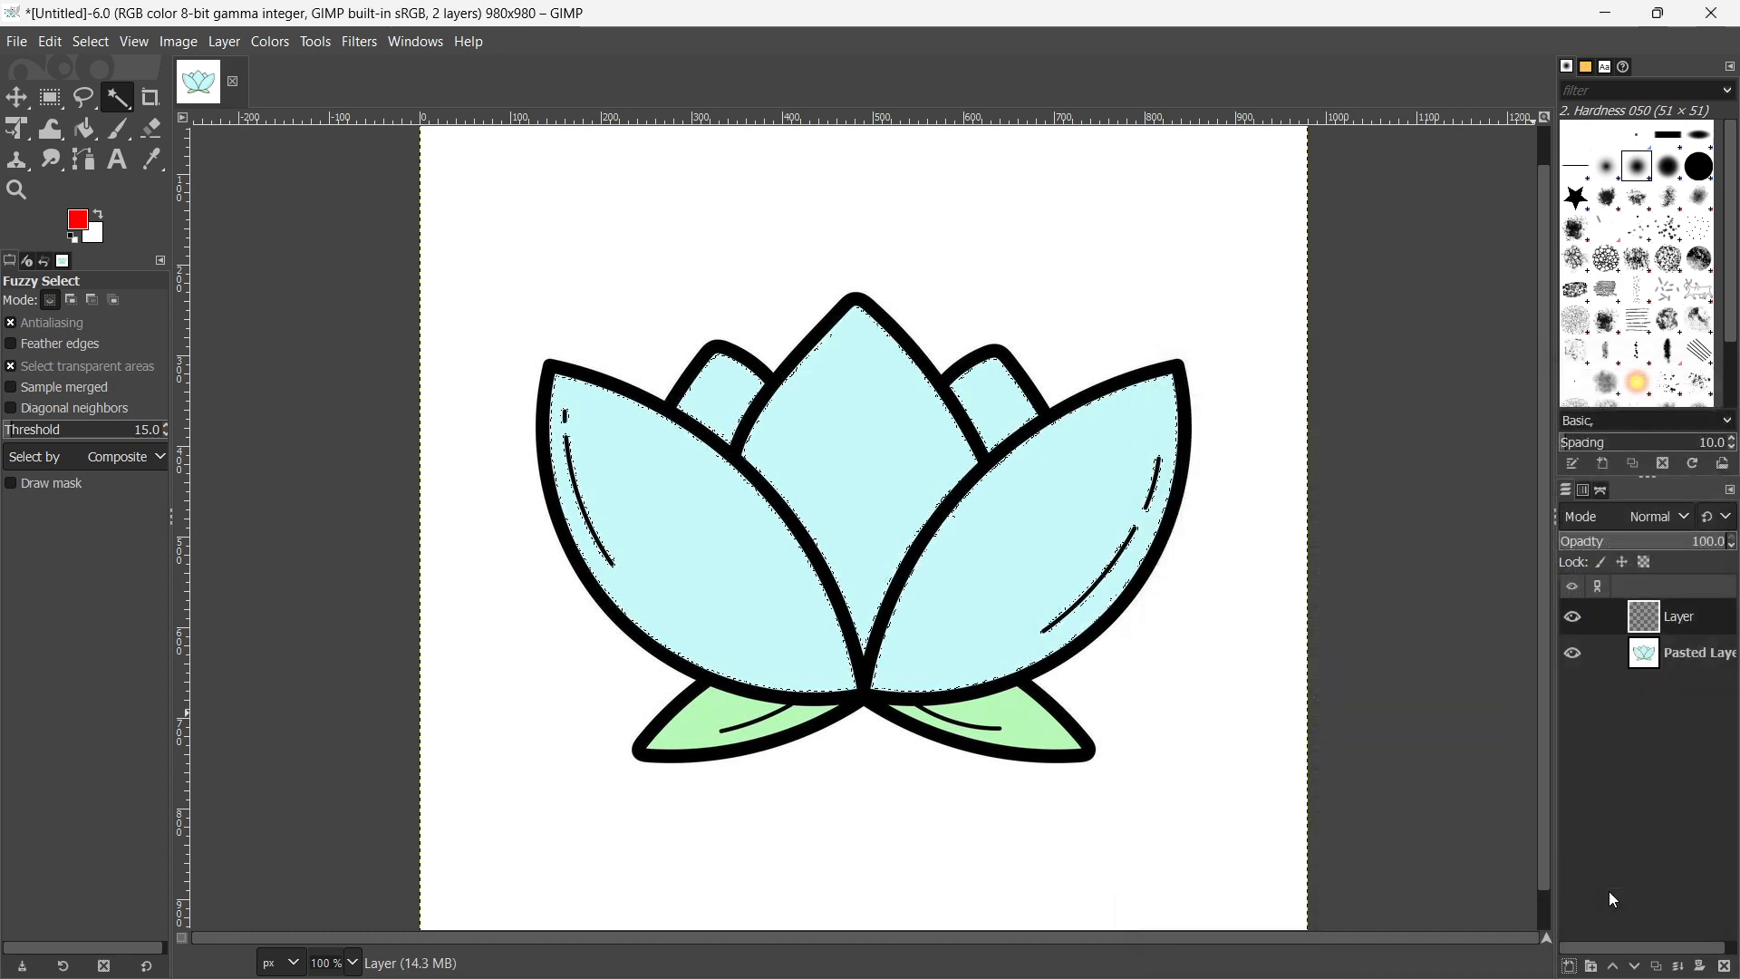
# - Set the new transparent layer's blend mode to Overlay
pyautogui.click(1676, 519)
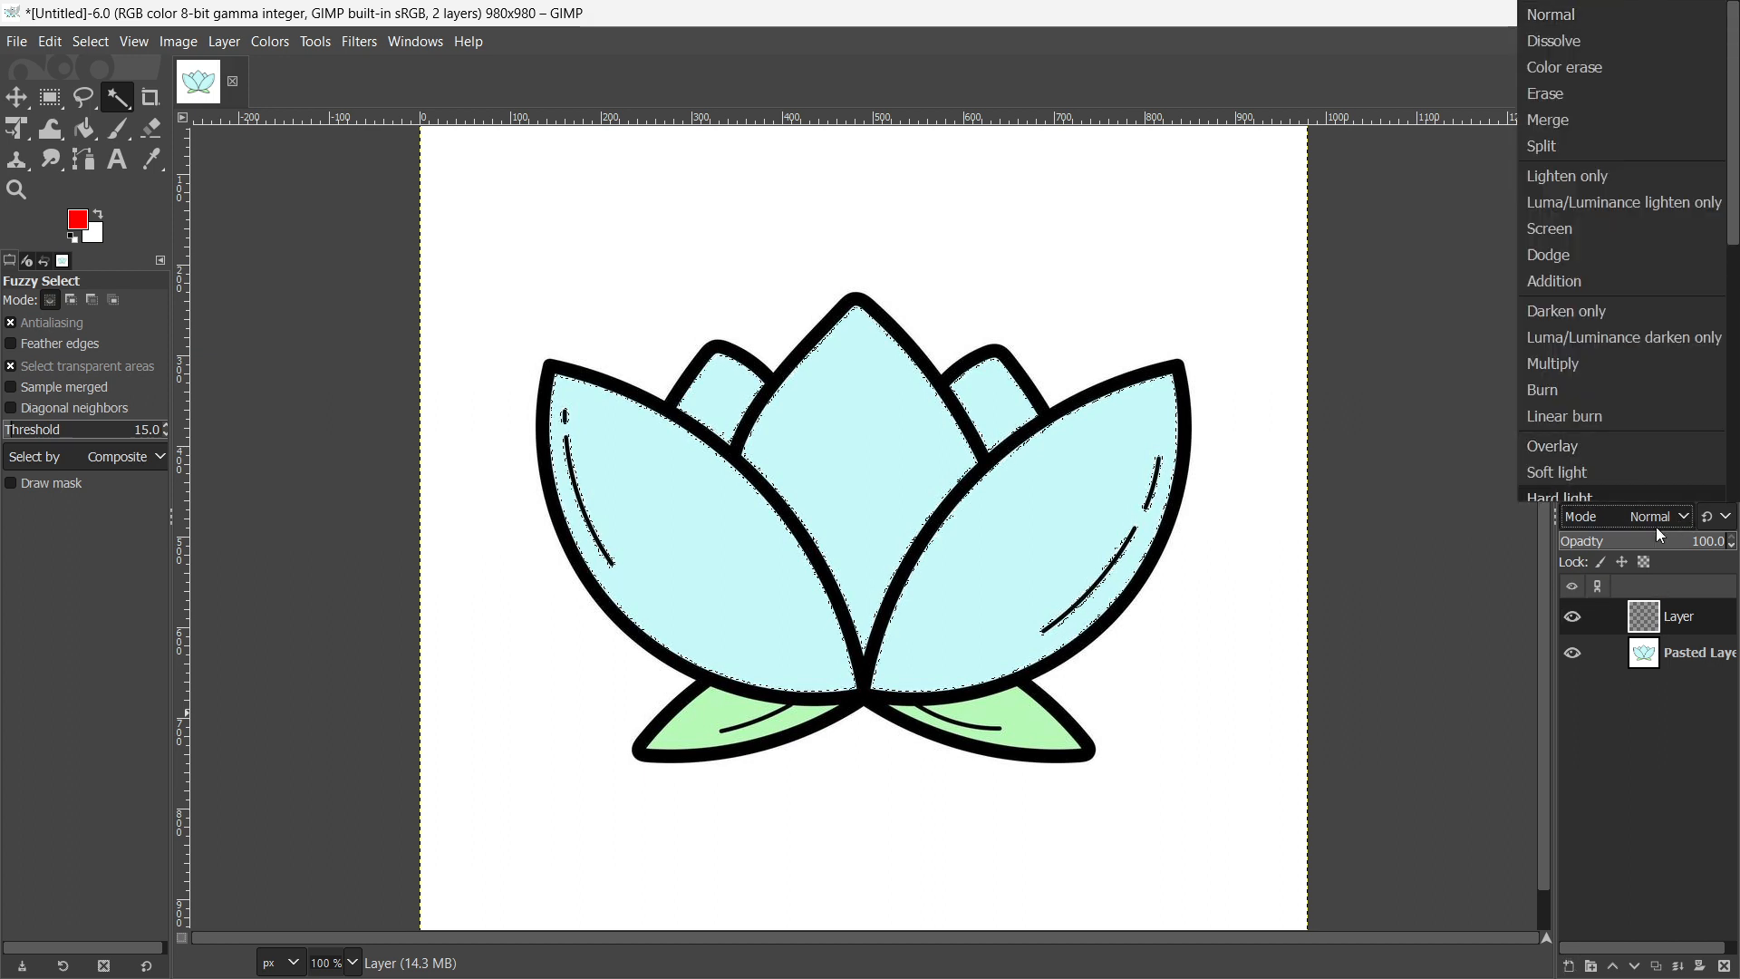
pyautogui.click(1656, 526)
pyautogui.click(1671, 519)
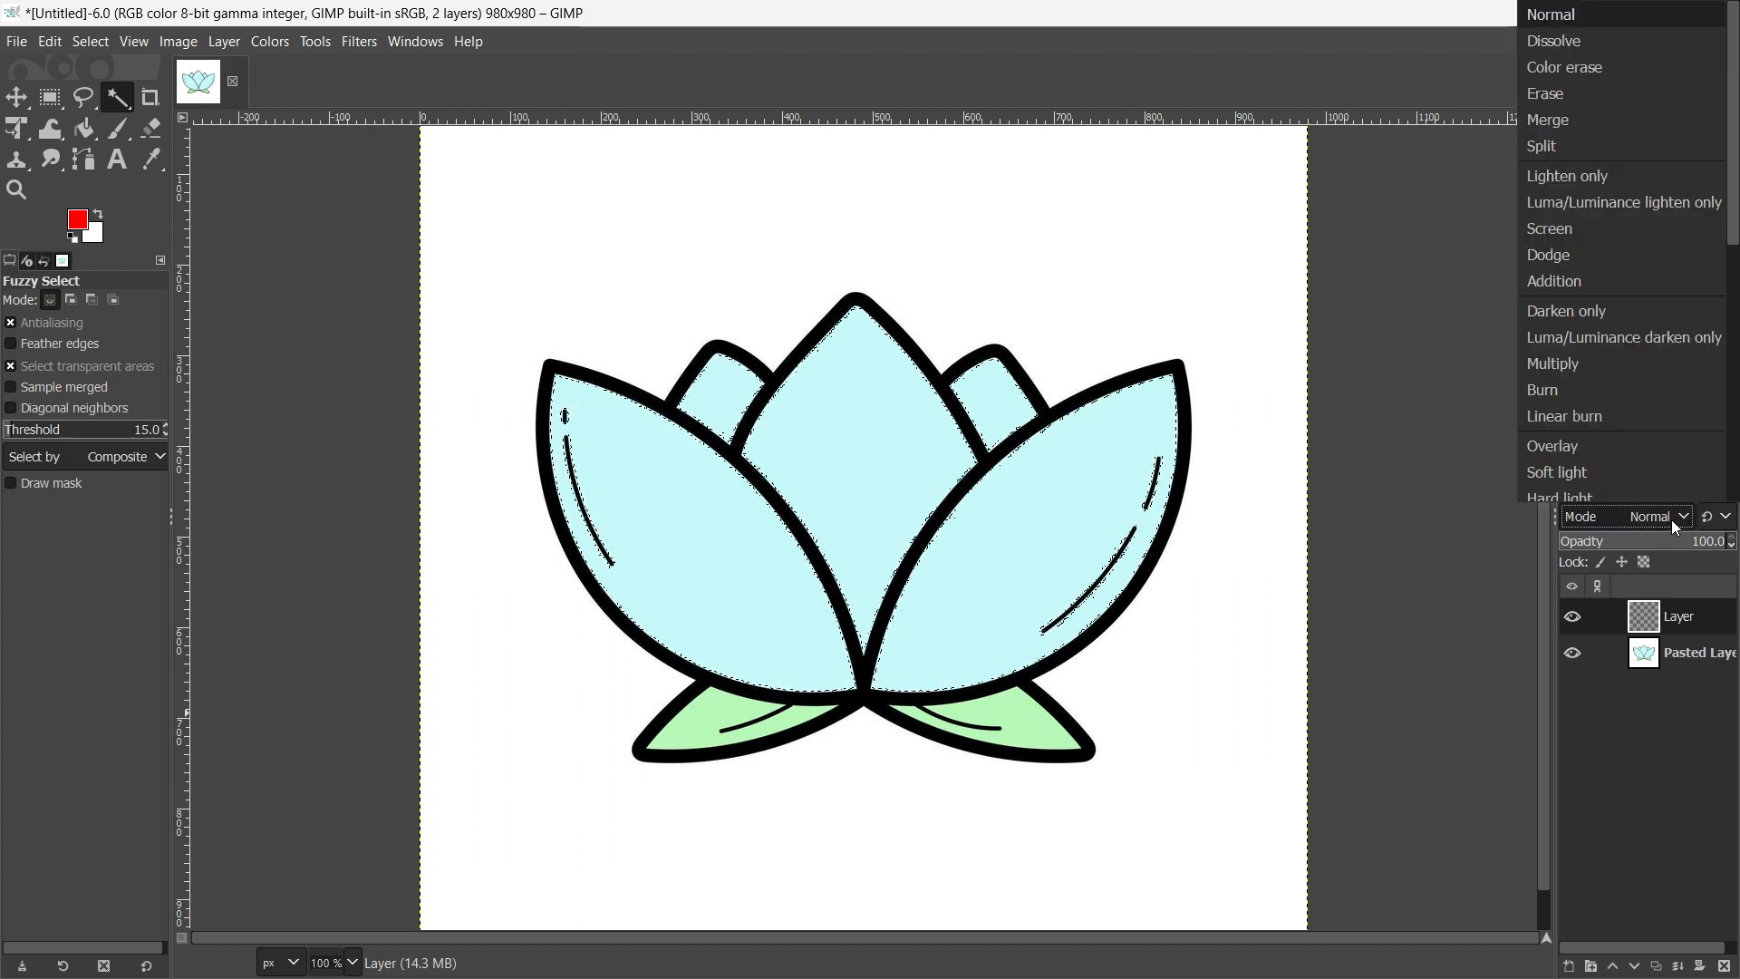
pyautogui.click(1575, 443)
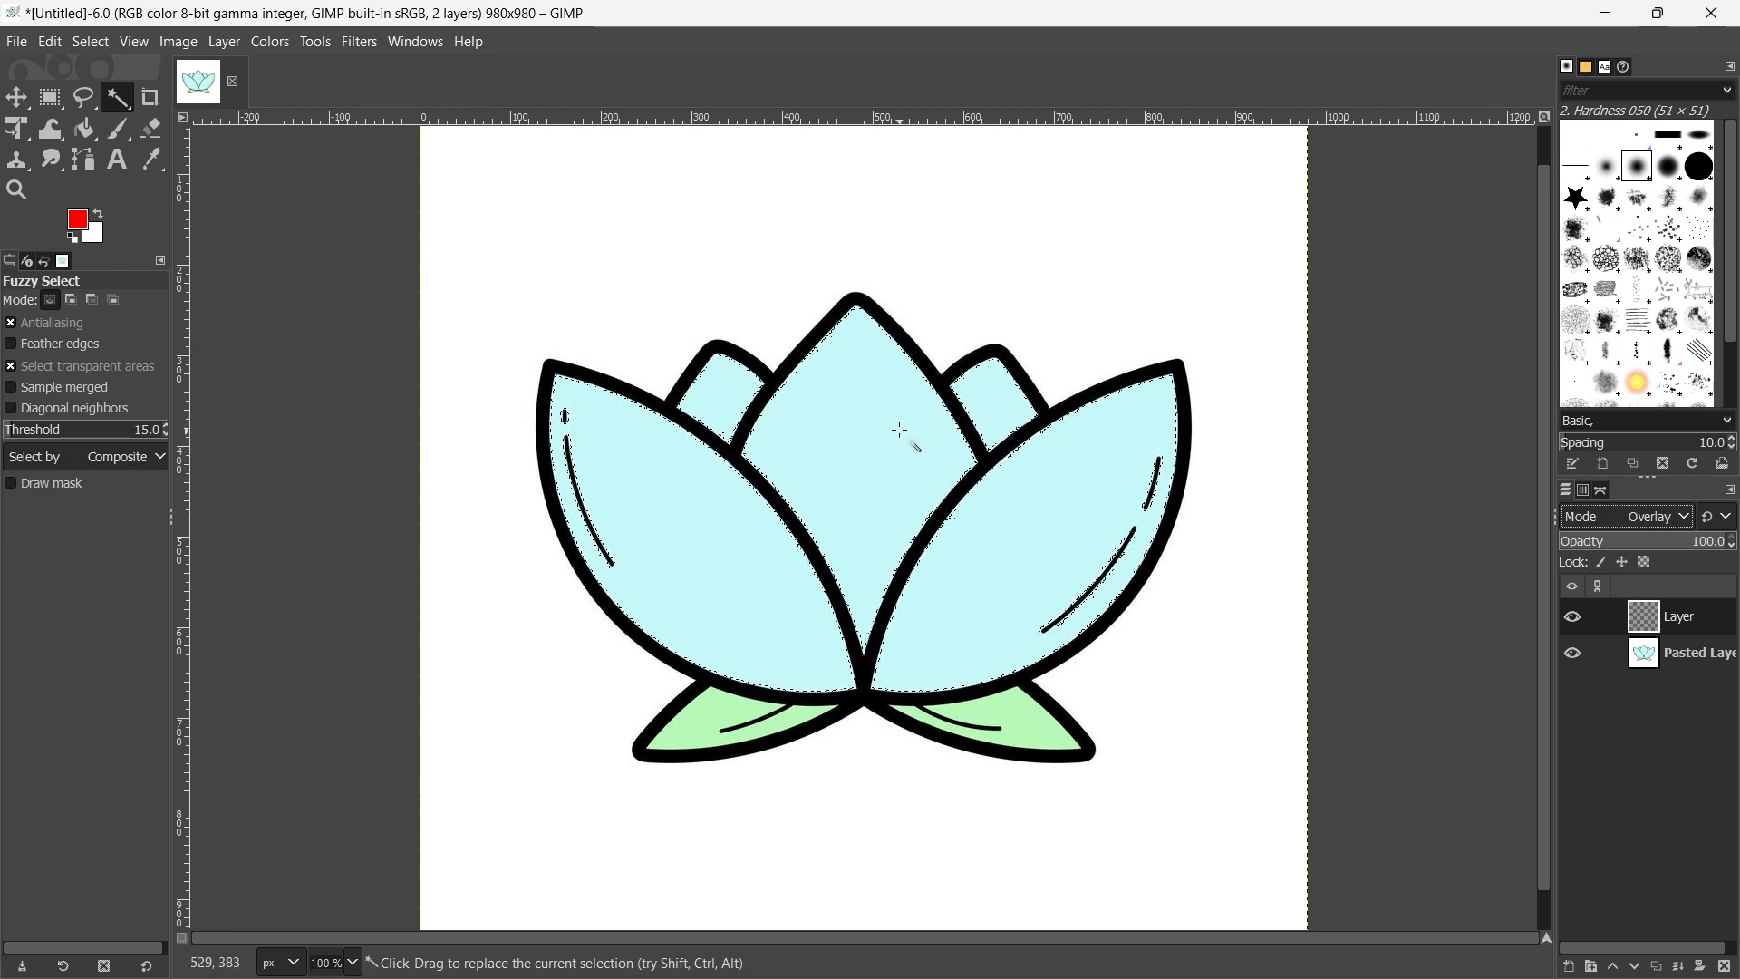
pyautogui.rightClick(863, 415)
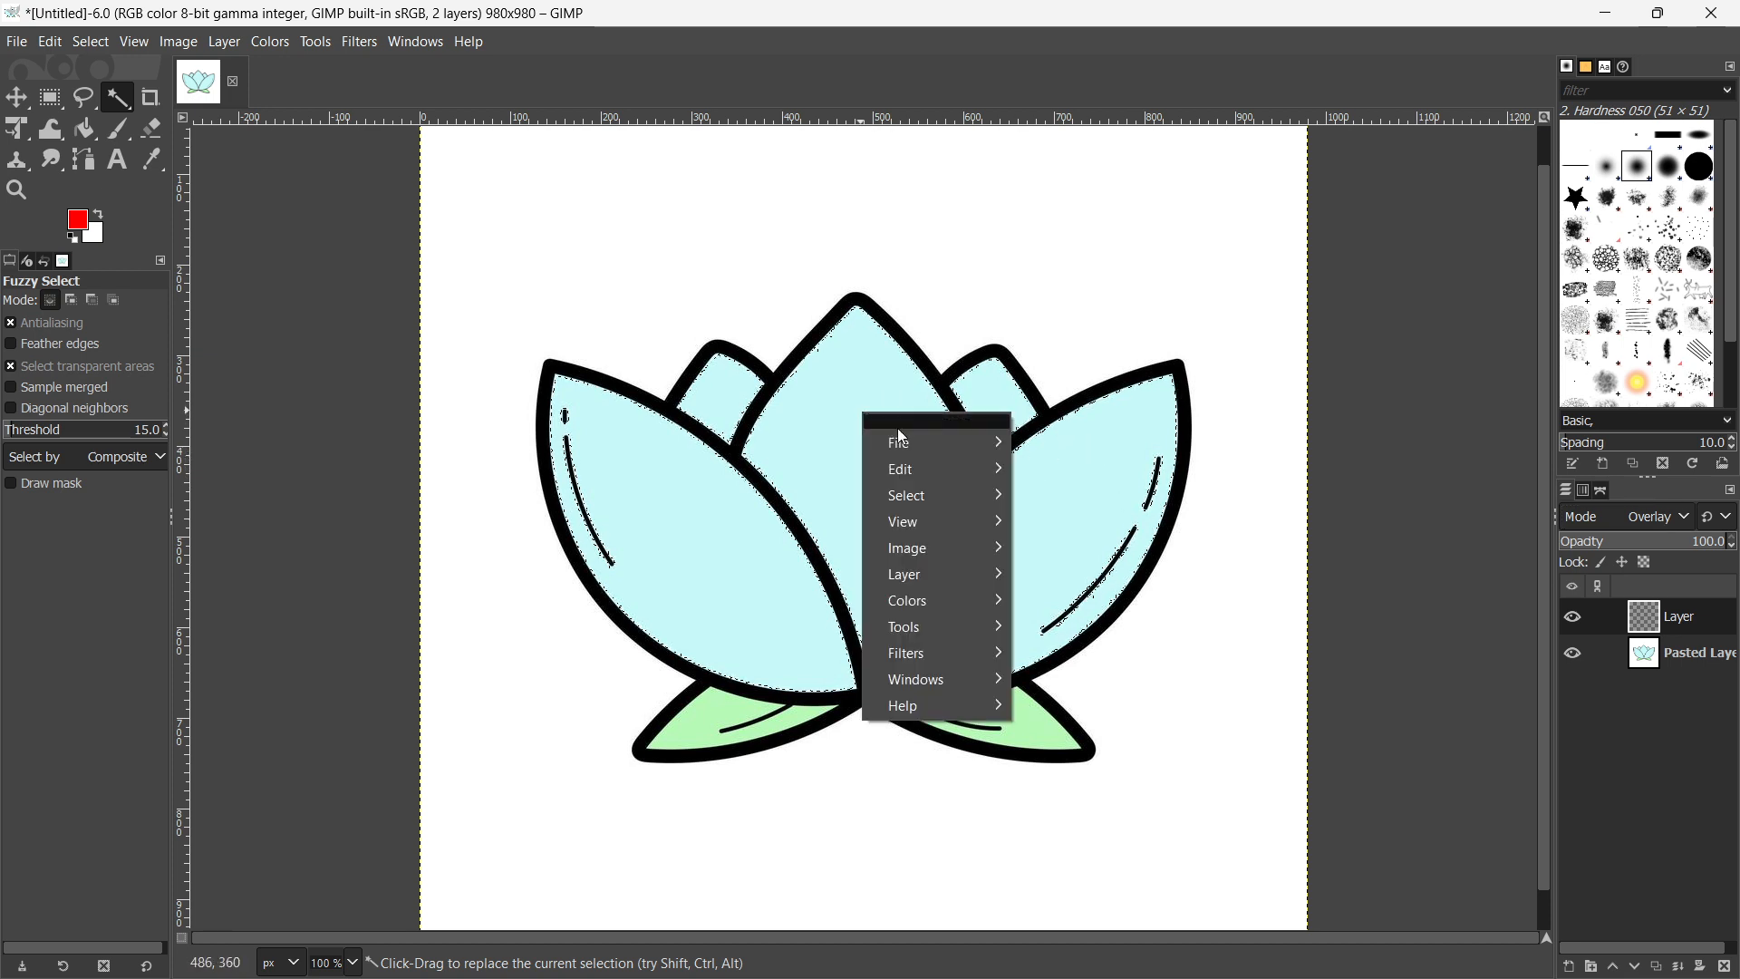
pyautogui.moveTo(960, 490)
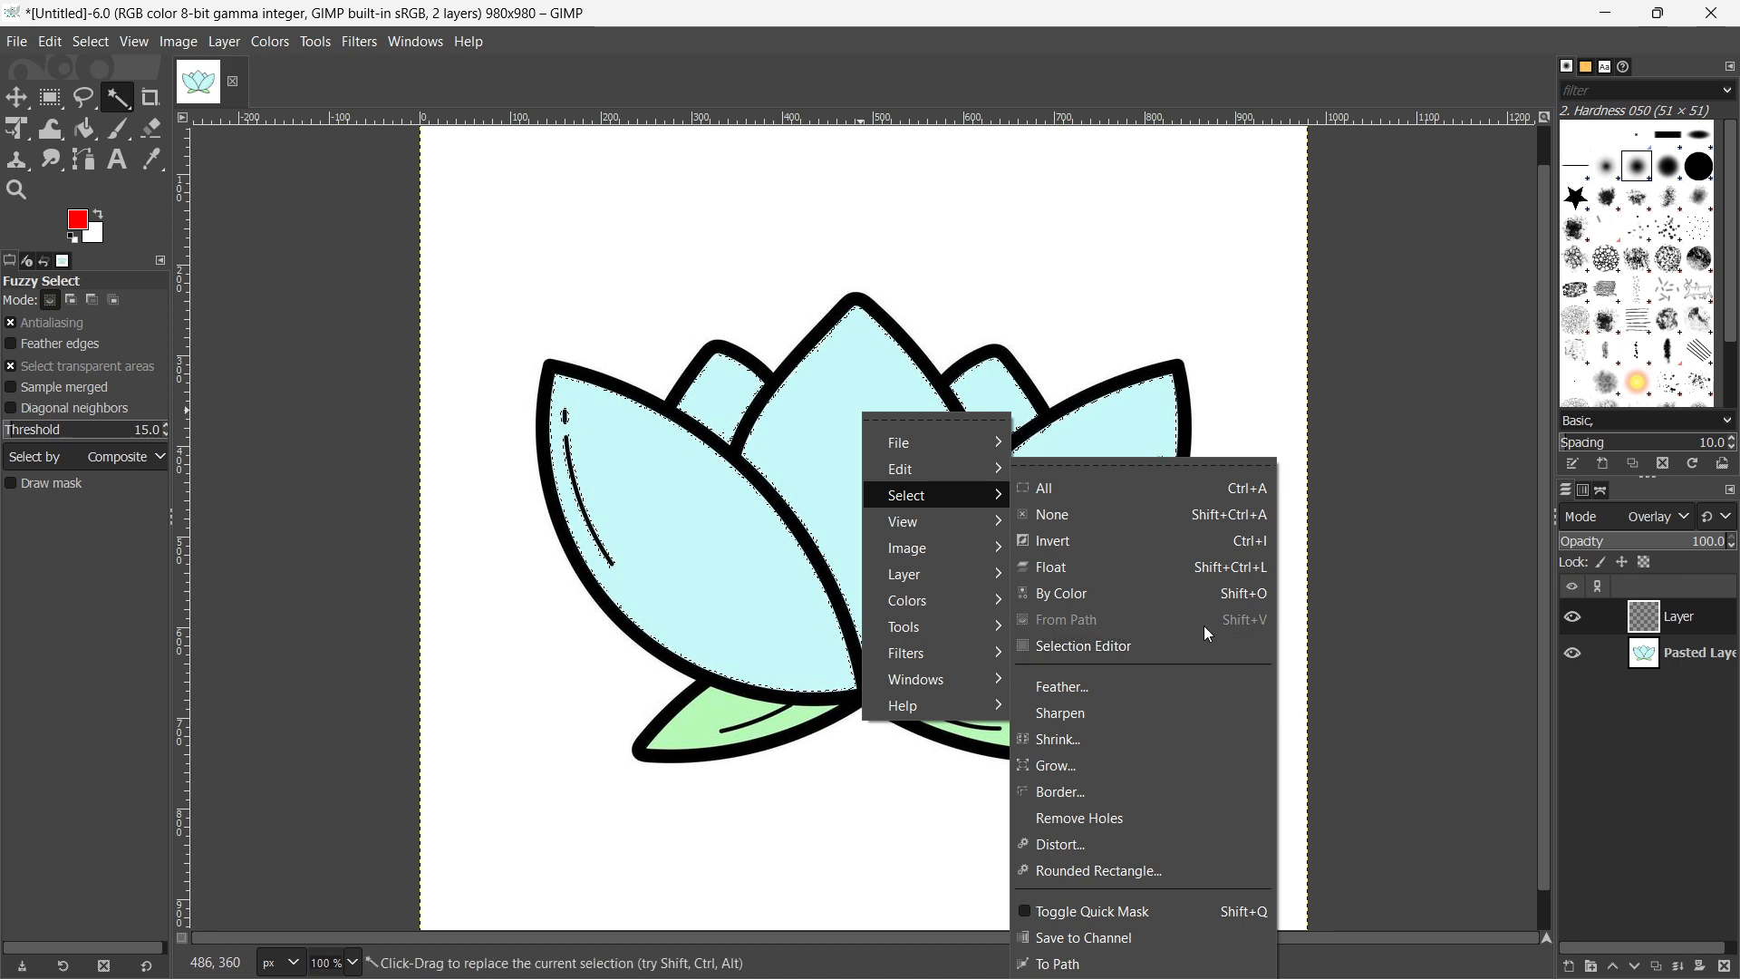
pyautogui.click(1656, 702)
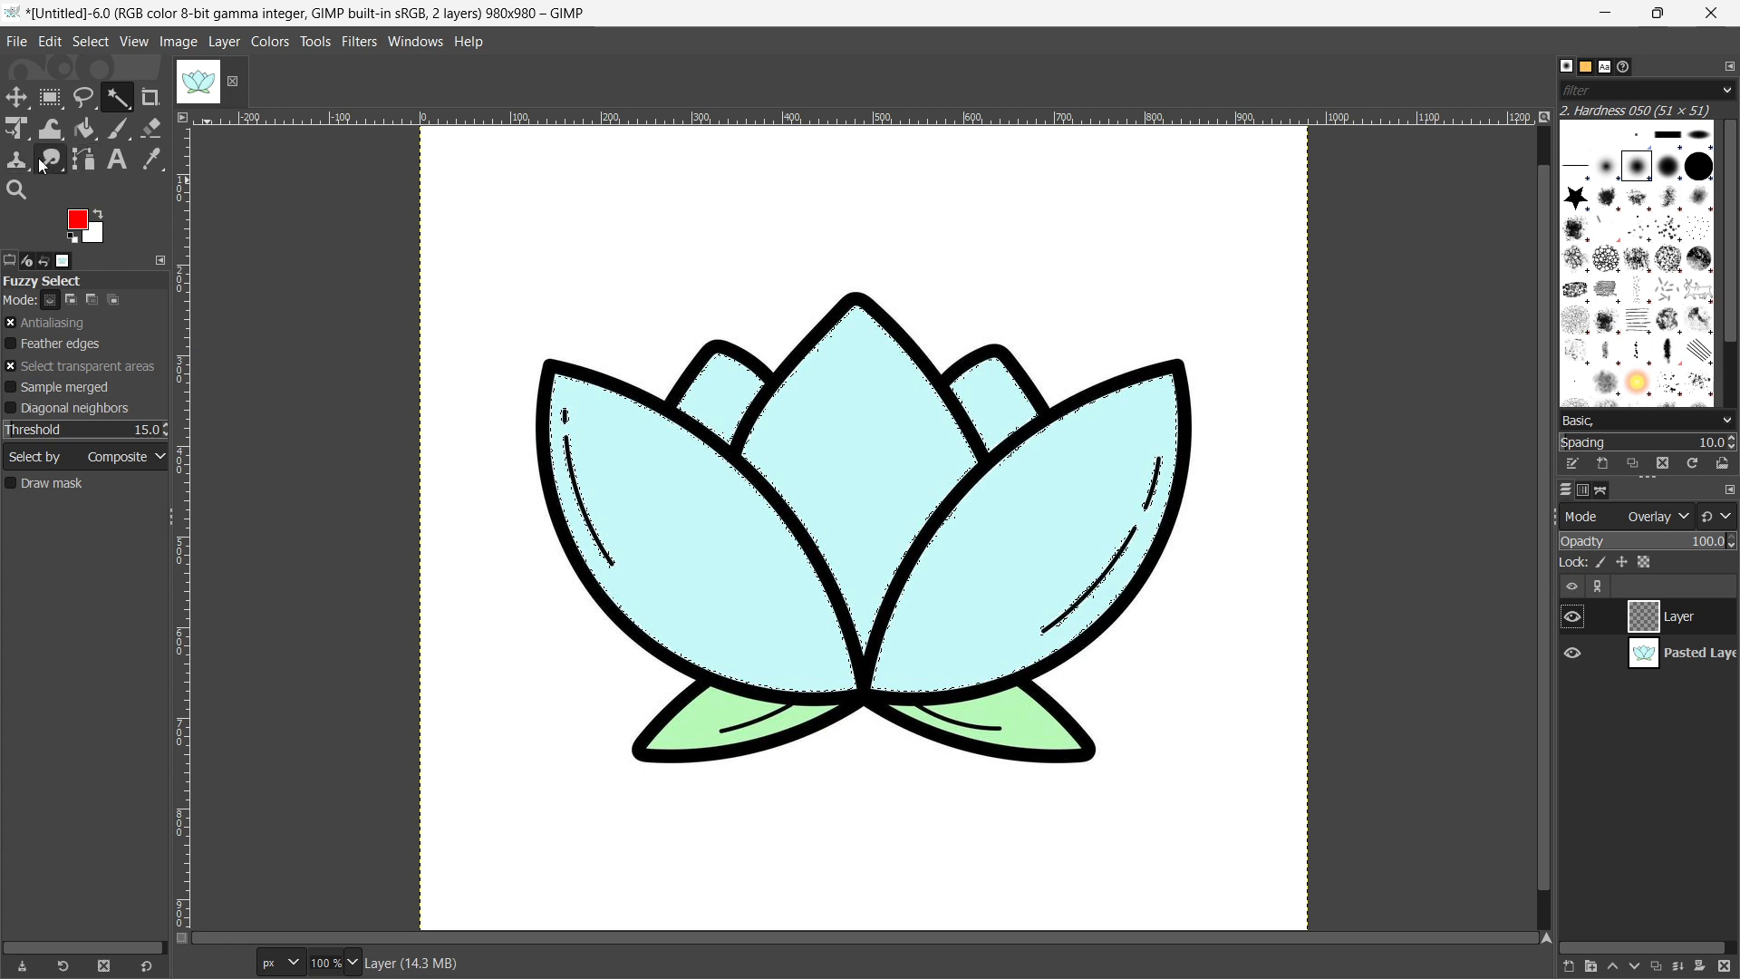
# - Activate the Paintbrush and set the foreground color to magenta, fe00ff
pyautogui.click(118, 132)
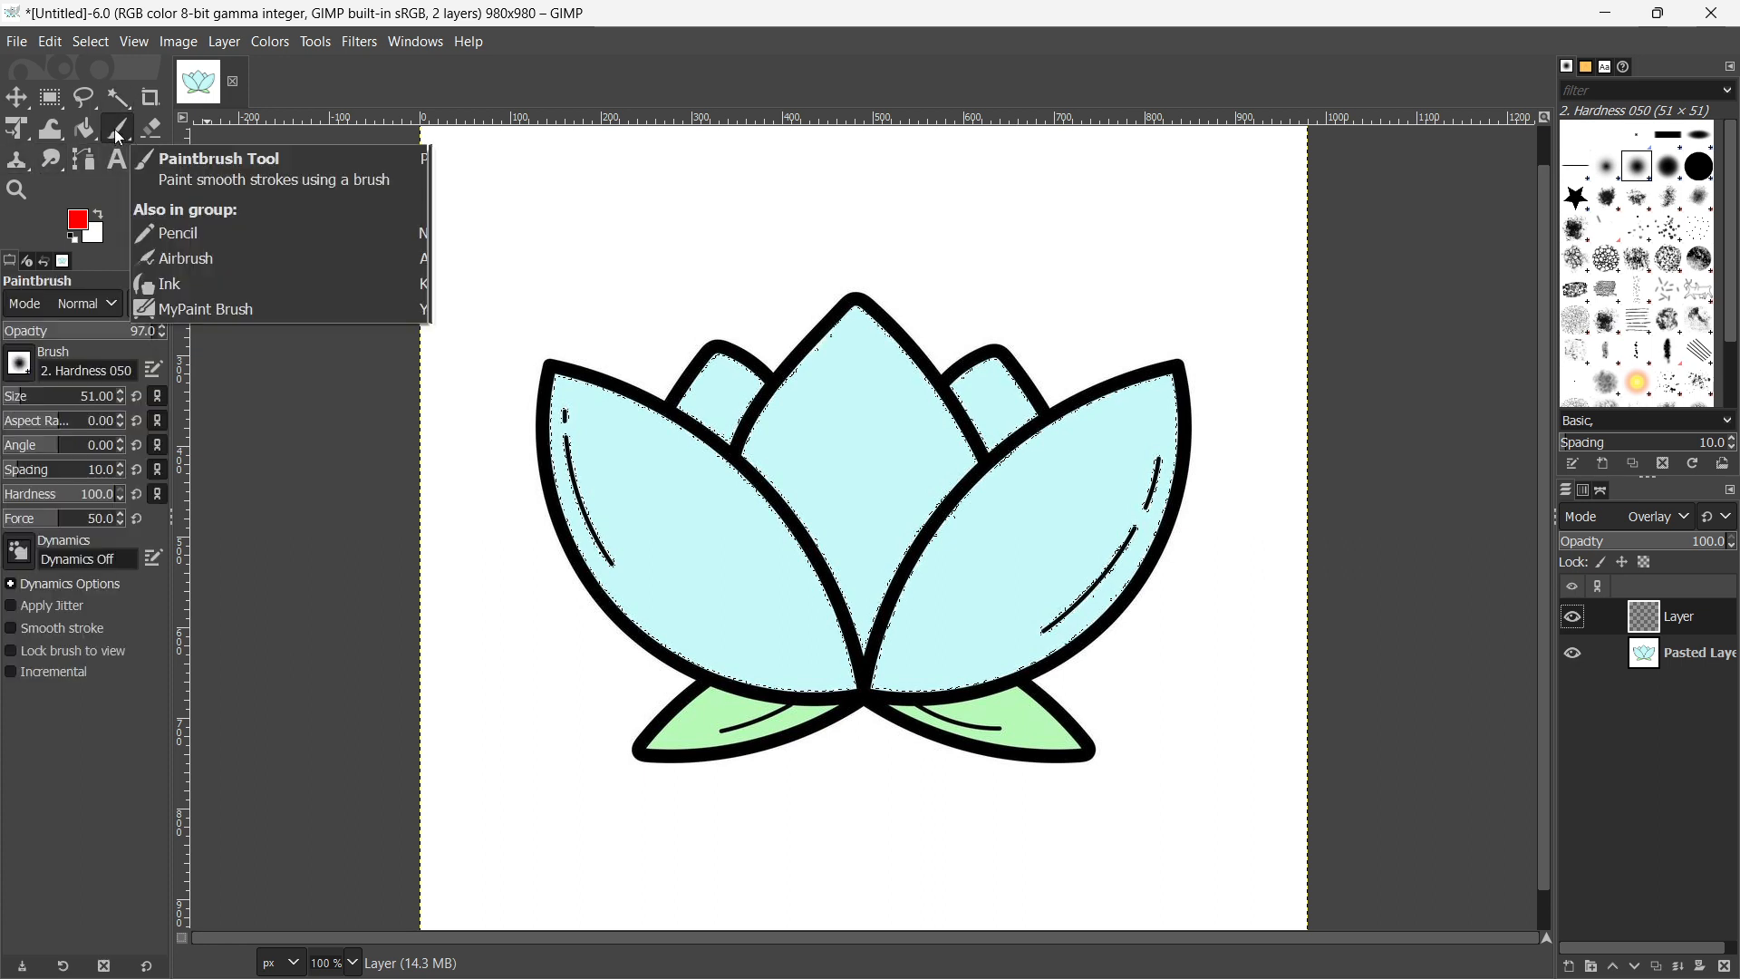
pyautogui.click(79, 219)
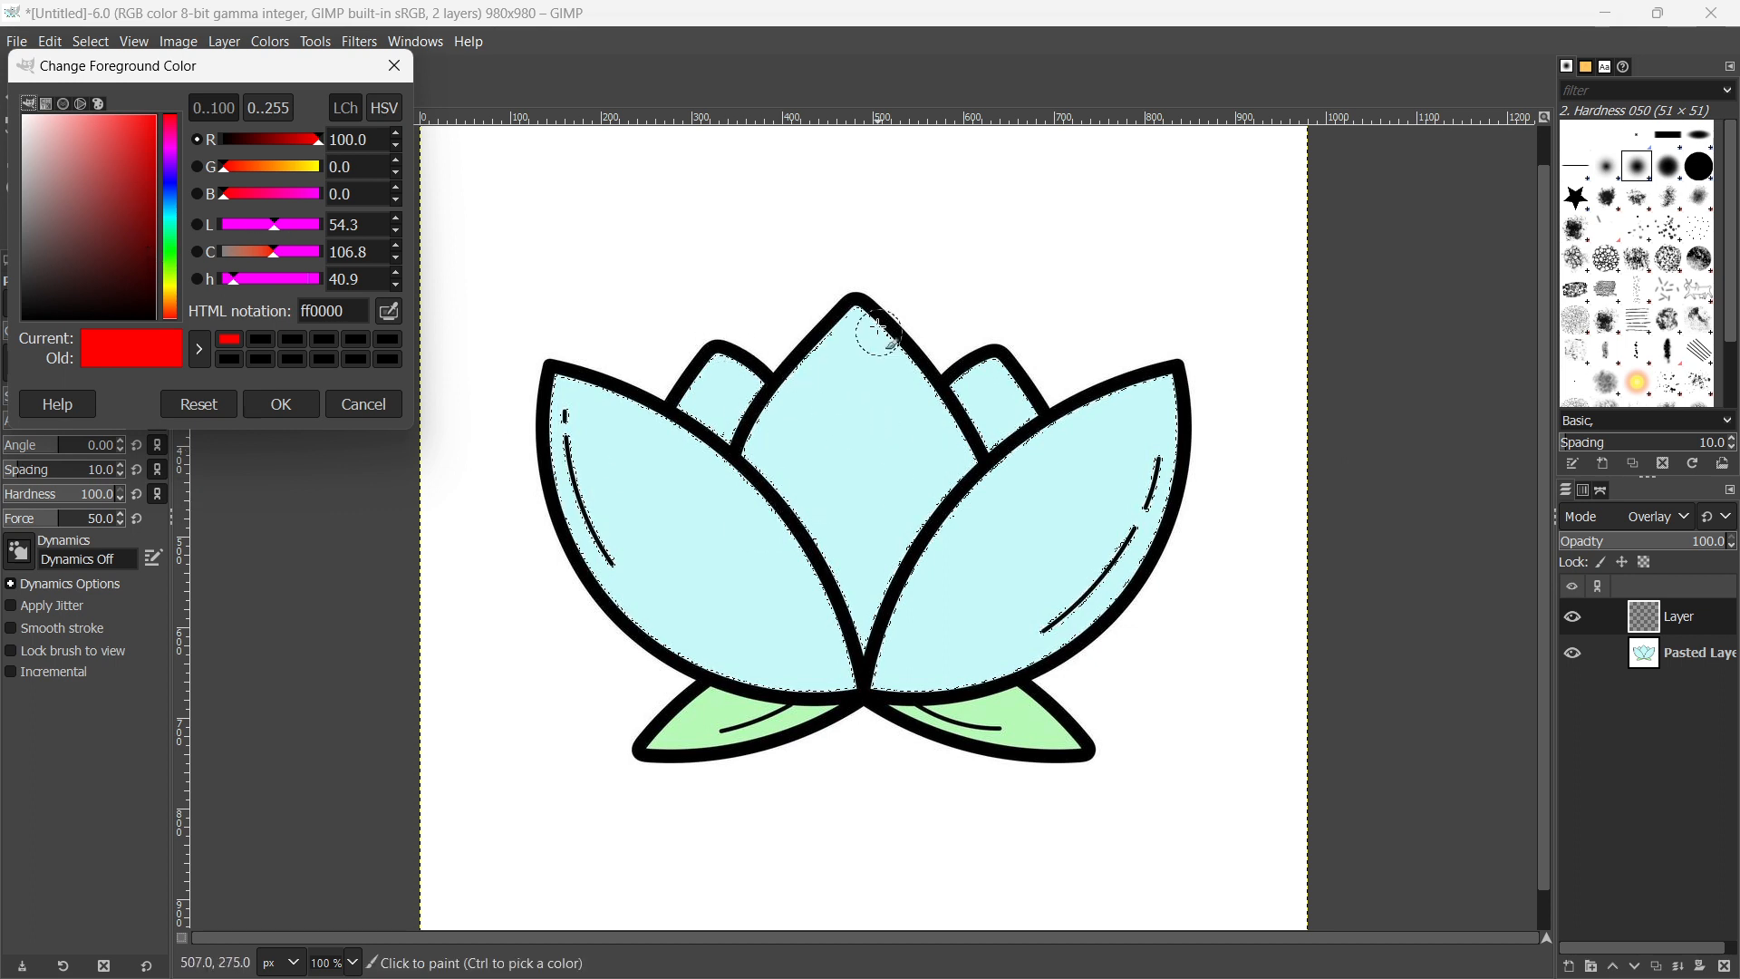
pyautogui.moveTo(170, 137); pyautogui.dragTo(176, 95)
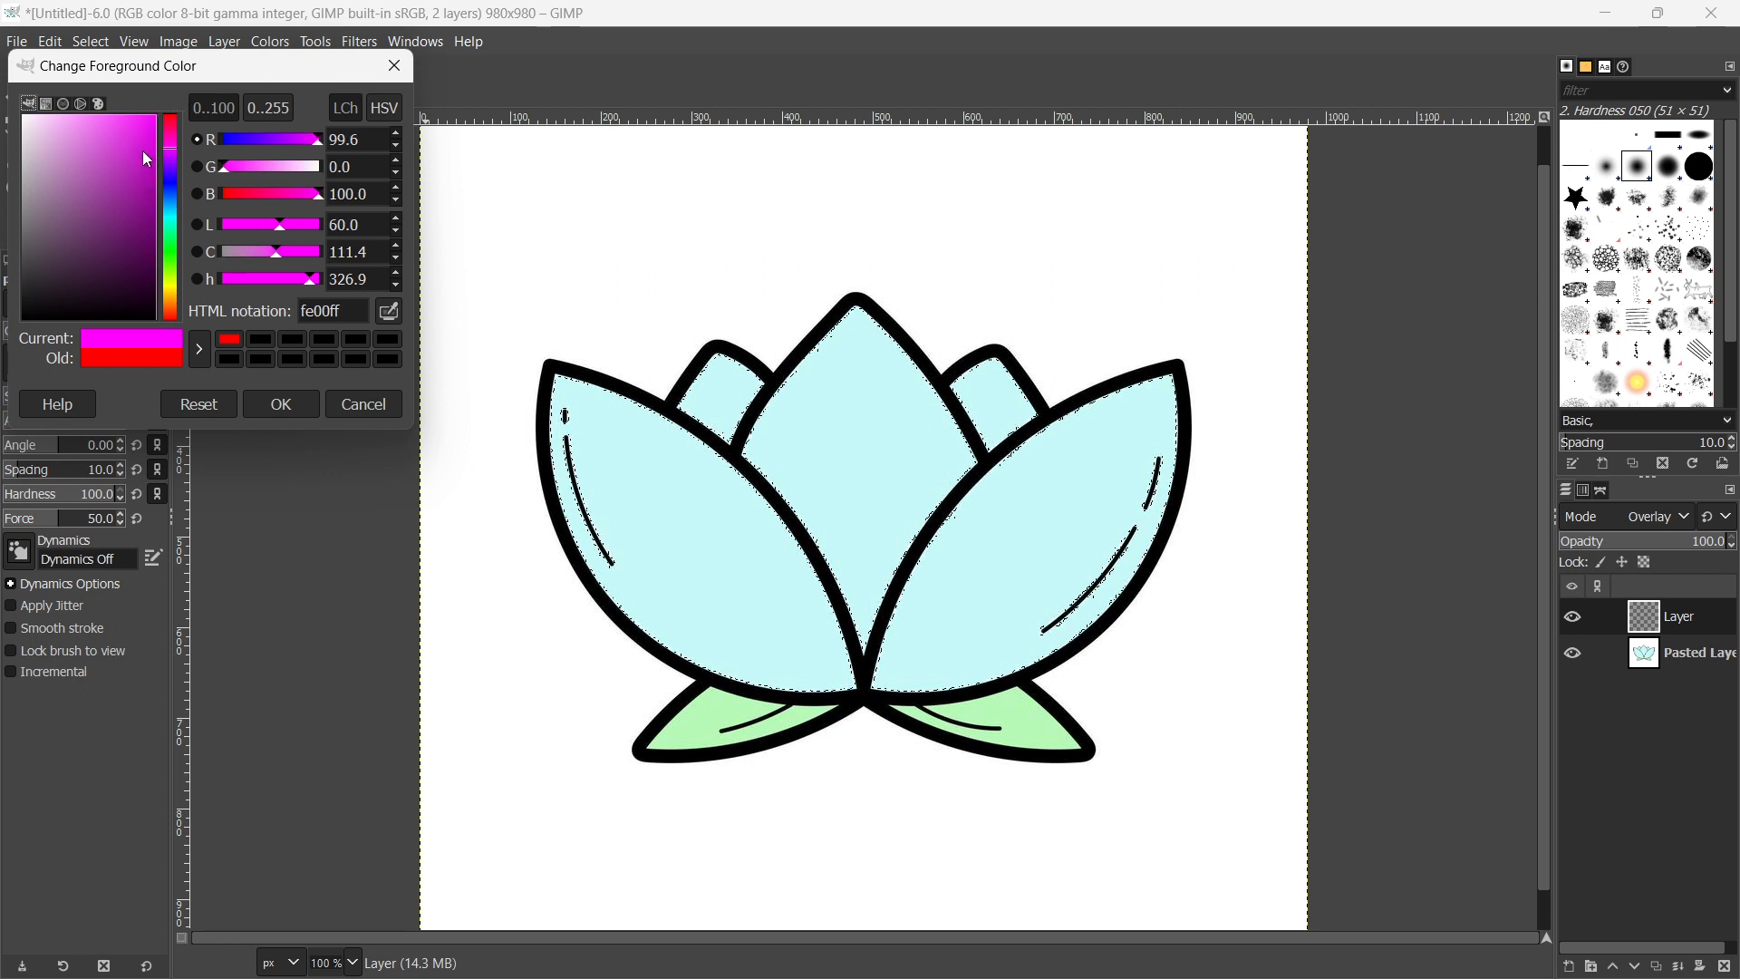
pyautogui.click(281, 404)
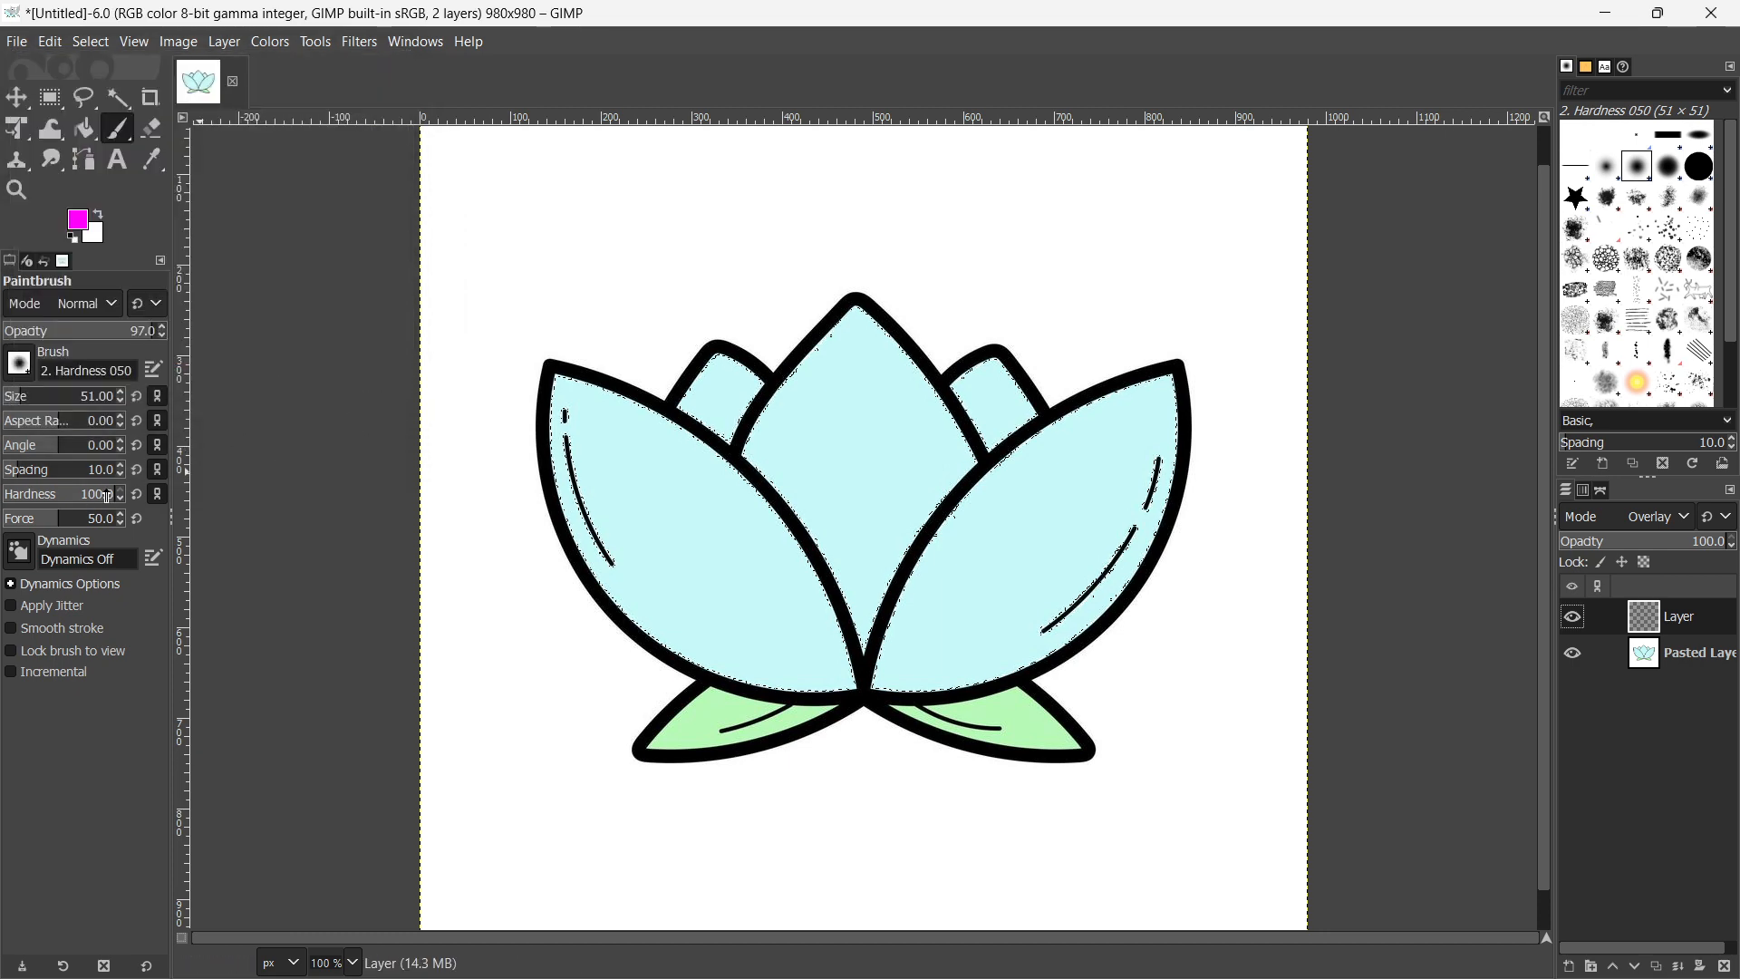
# - Paint all the selected petals magenta on the new layer with a brush of size 162 and hardness 100
pyautogui.moveTo(110, 494)
pyautogui.mouseDown()
pyautogui.moveTo(70, 493)
pyautogui.moveTo(145, 492)
pyautogui.mouseUp()
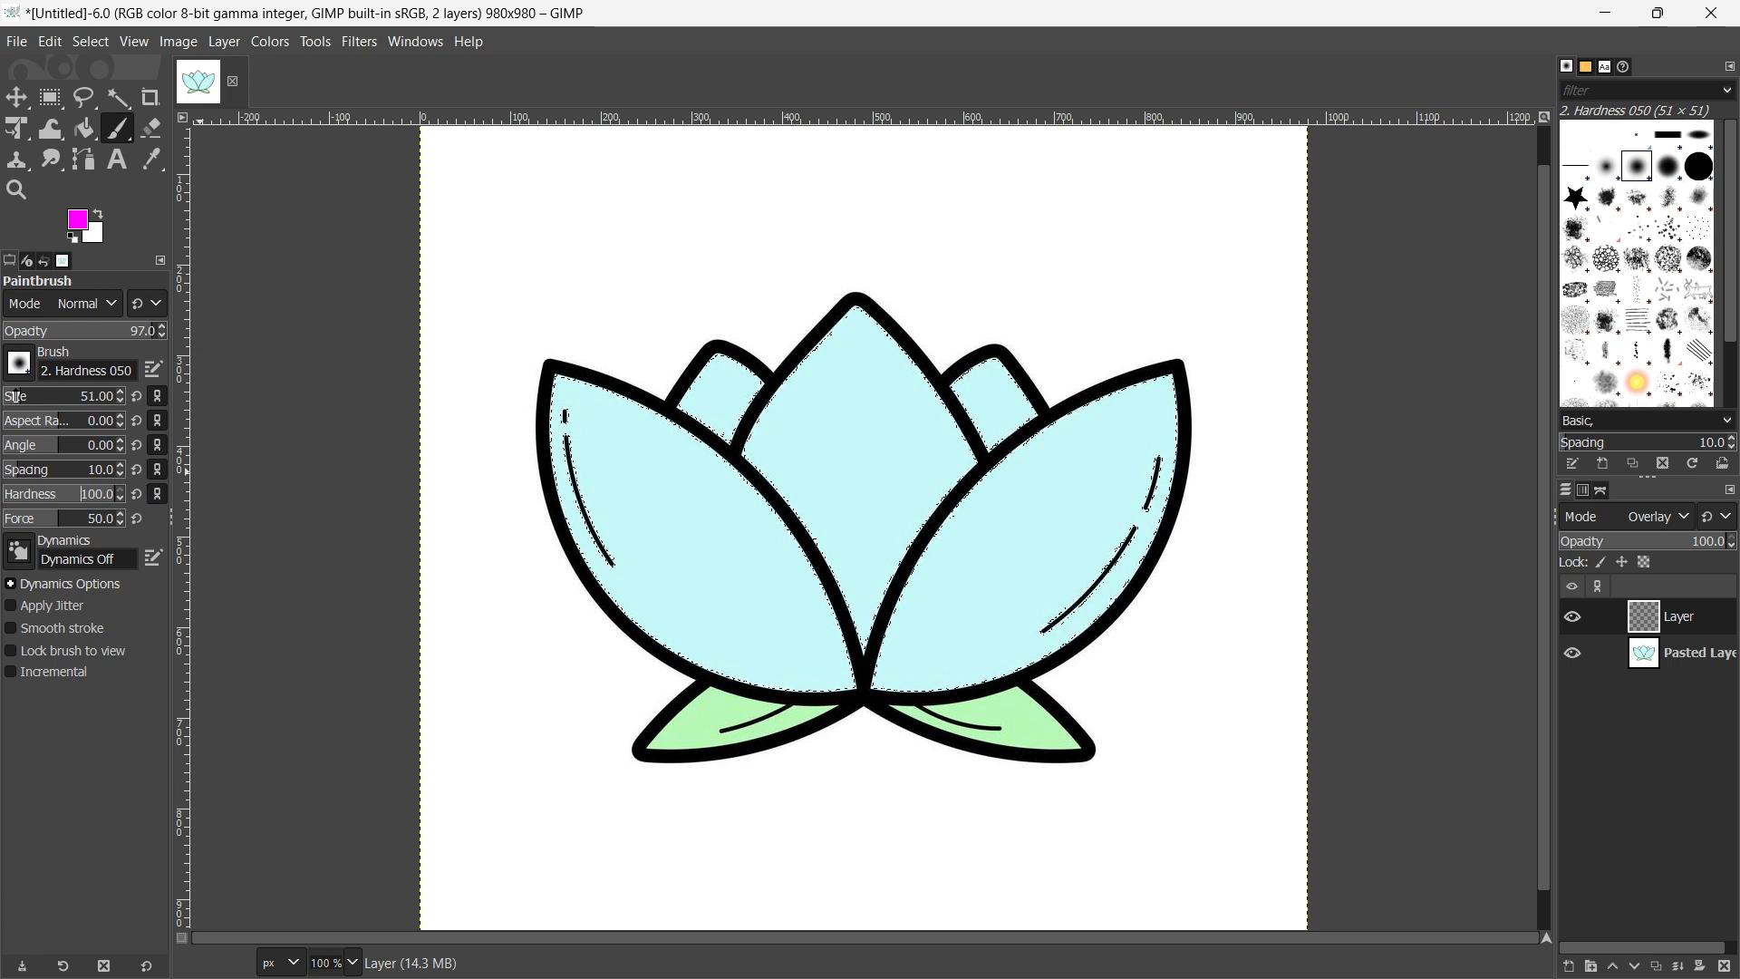
pyautogui.moveTo(17, 396); pyautogui.dragTo(62, 396)
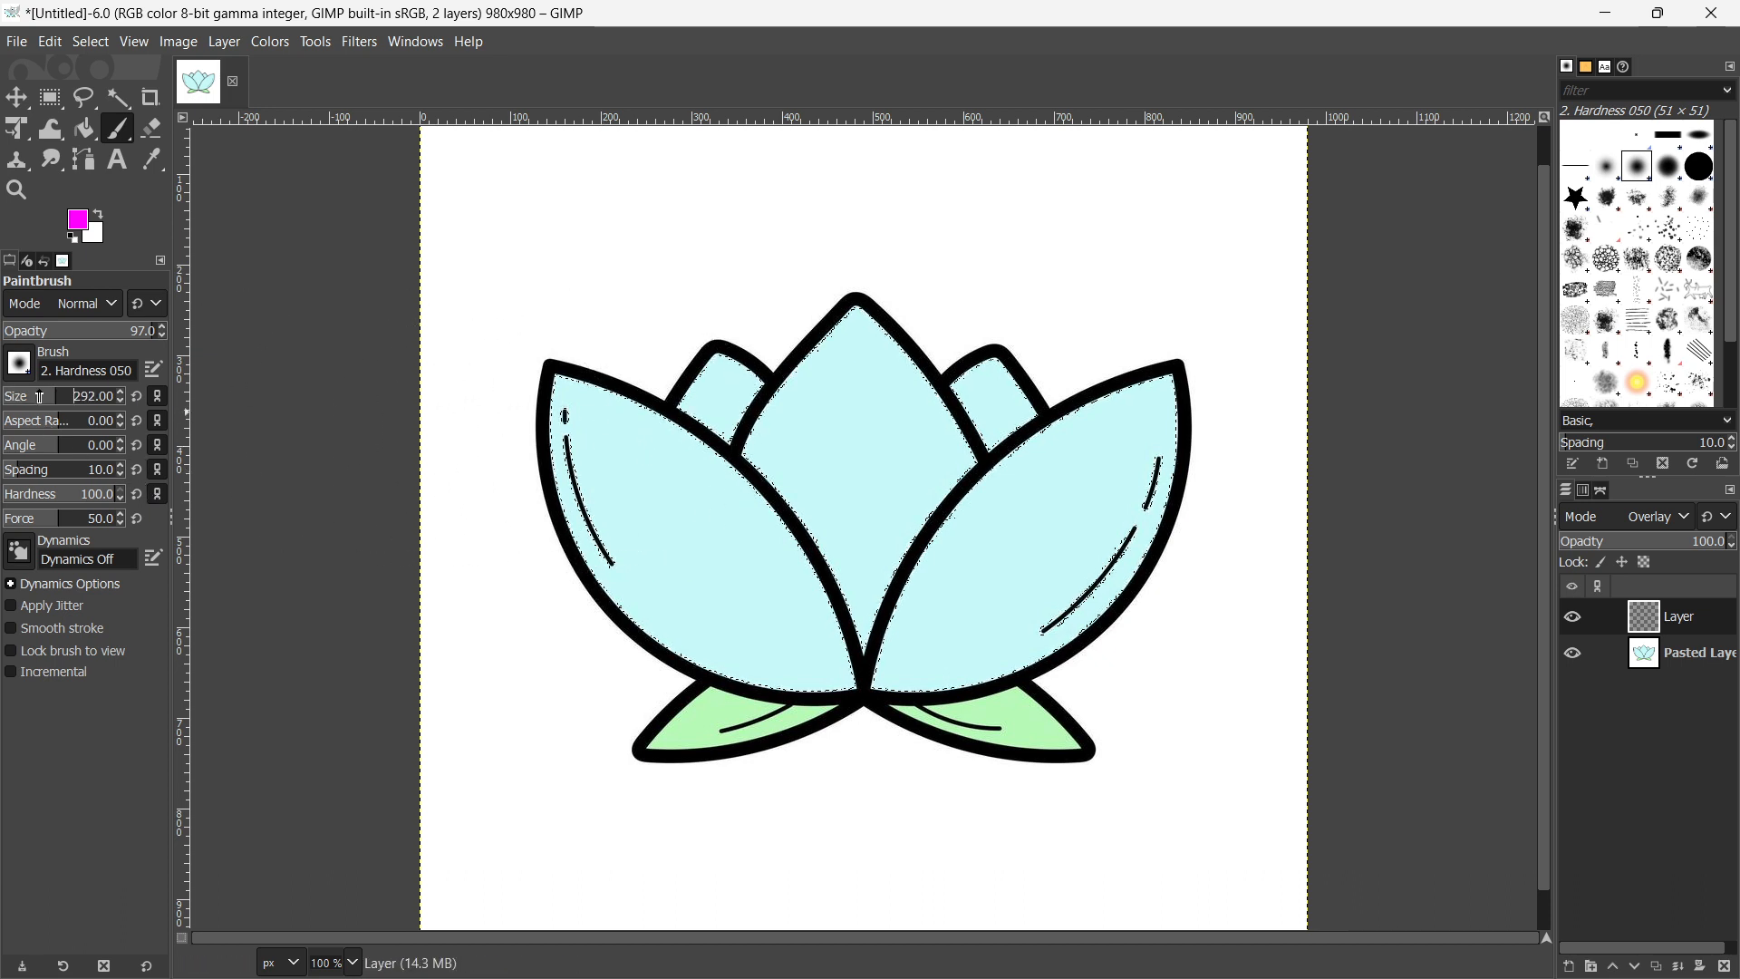
pyautogui.moveTo(55, 396); pyautogui.dragTo(39, 396)
pyautogui.moveTo(553, 473)
pyautogui.mouseDown()
pyautogui.moveTo(639, 378)
pyautogui.moveTo(589, 593)
pyautogui.moveTo(740, 361)
pyautogui.moveTo(705, 583)
pyautogui.moveTo(712, 720)
pyautogui.moveTo(866, 303)
pyautogui.moveTo(801, 765)
pyautogui.moveTo(887, 662)
pyautogui.moveTo(1008, 370)
pyautogui.moveTo(1001, 548)
pyautogui.moveTo(1026, 585)
pyautogui.moveTo(1097, 571)
pyautogui.moveTo(1131, 594)
pyautogui.mouseUp()
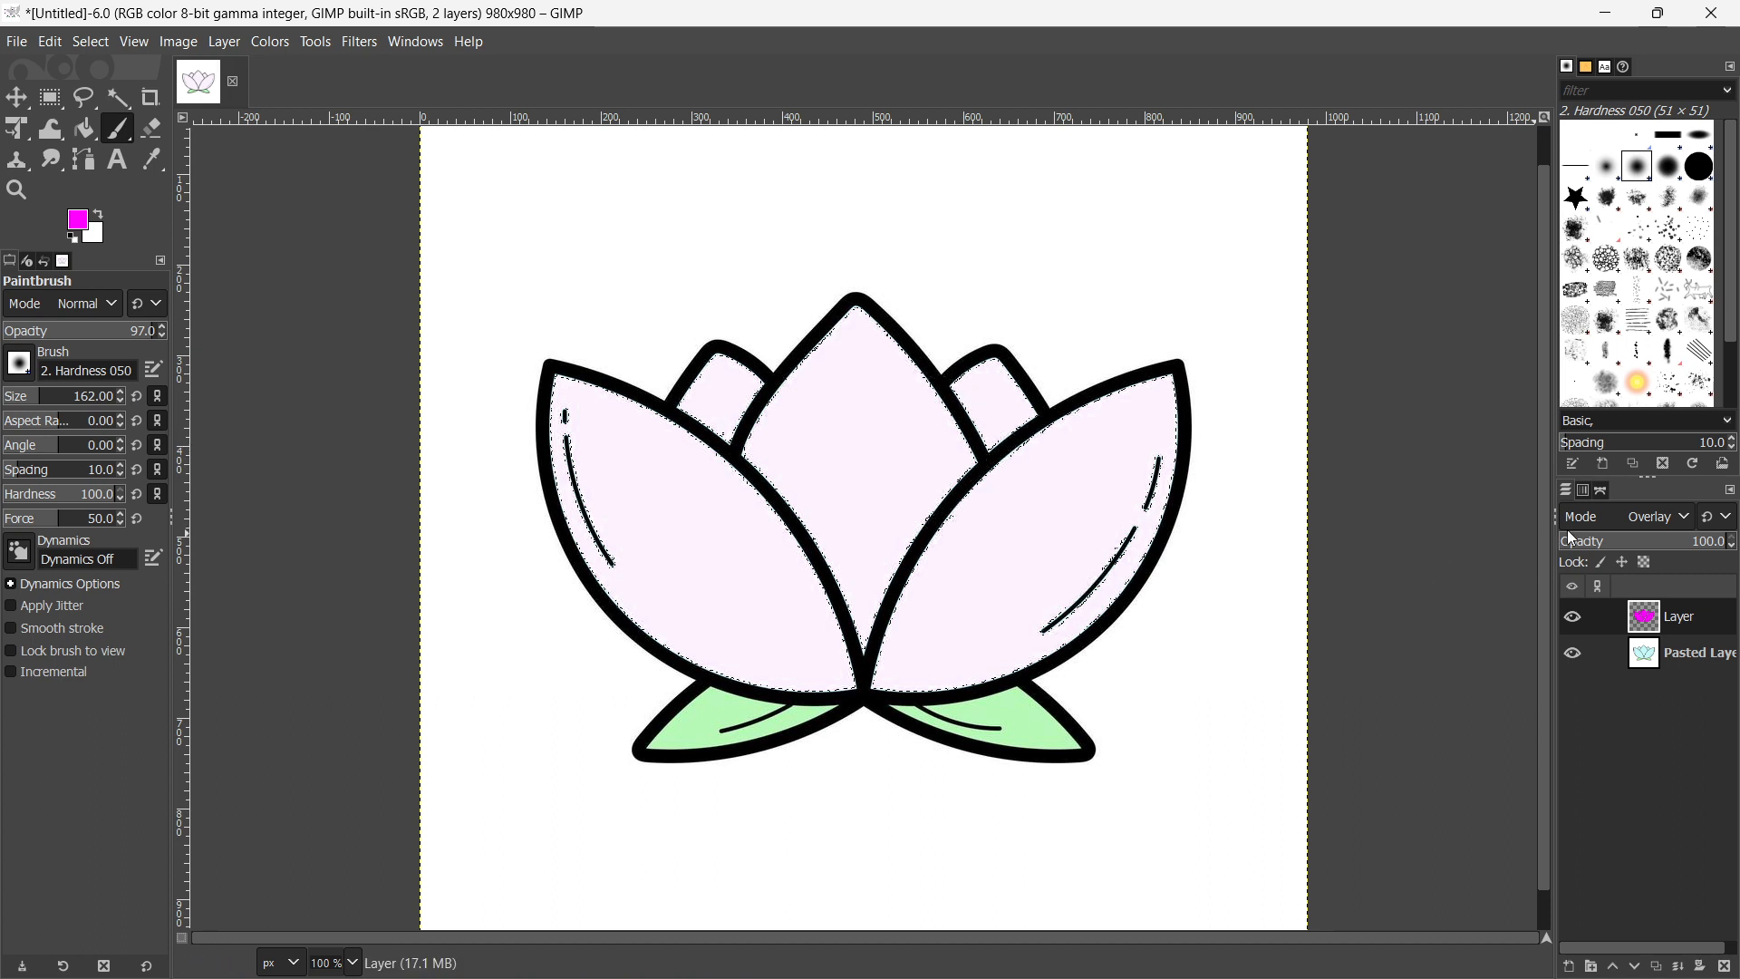
# - Compare the painted layer in the Normal and Overlay blend modes, leaving it set to Normal
pyautogui.click(1662, 520)
pyautogui.click(1575, 23)
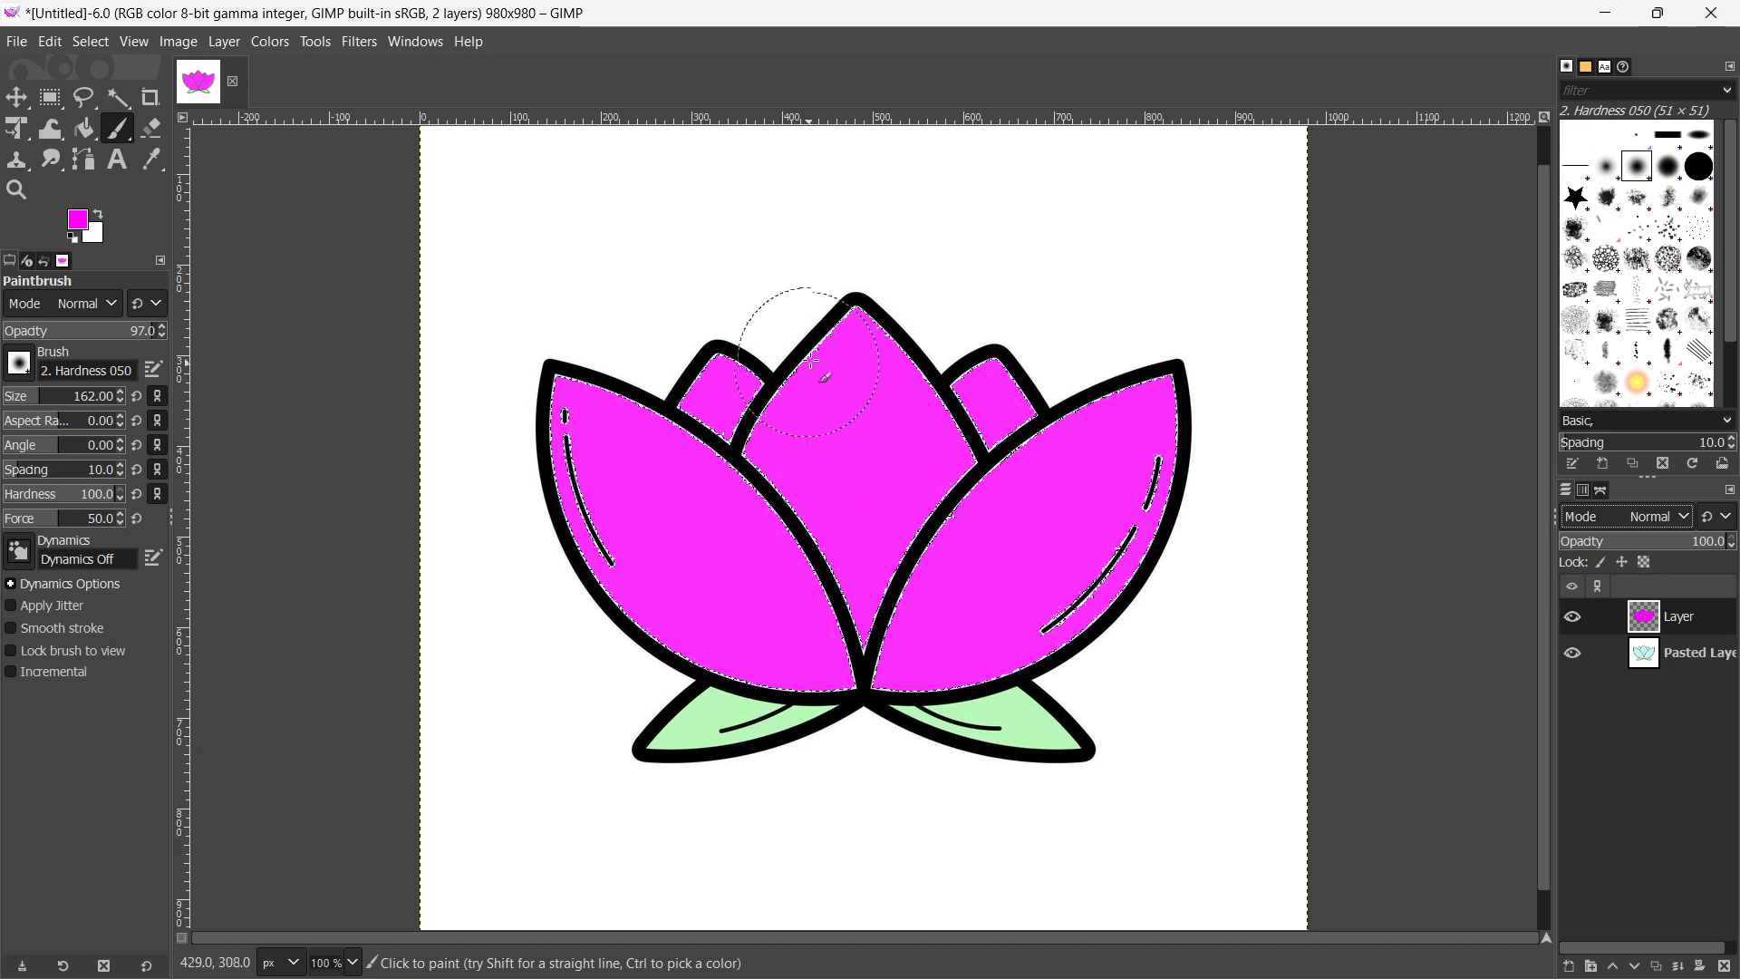
pyautogui.click(1659, 516)
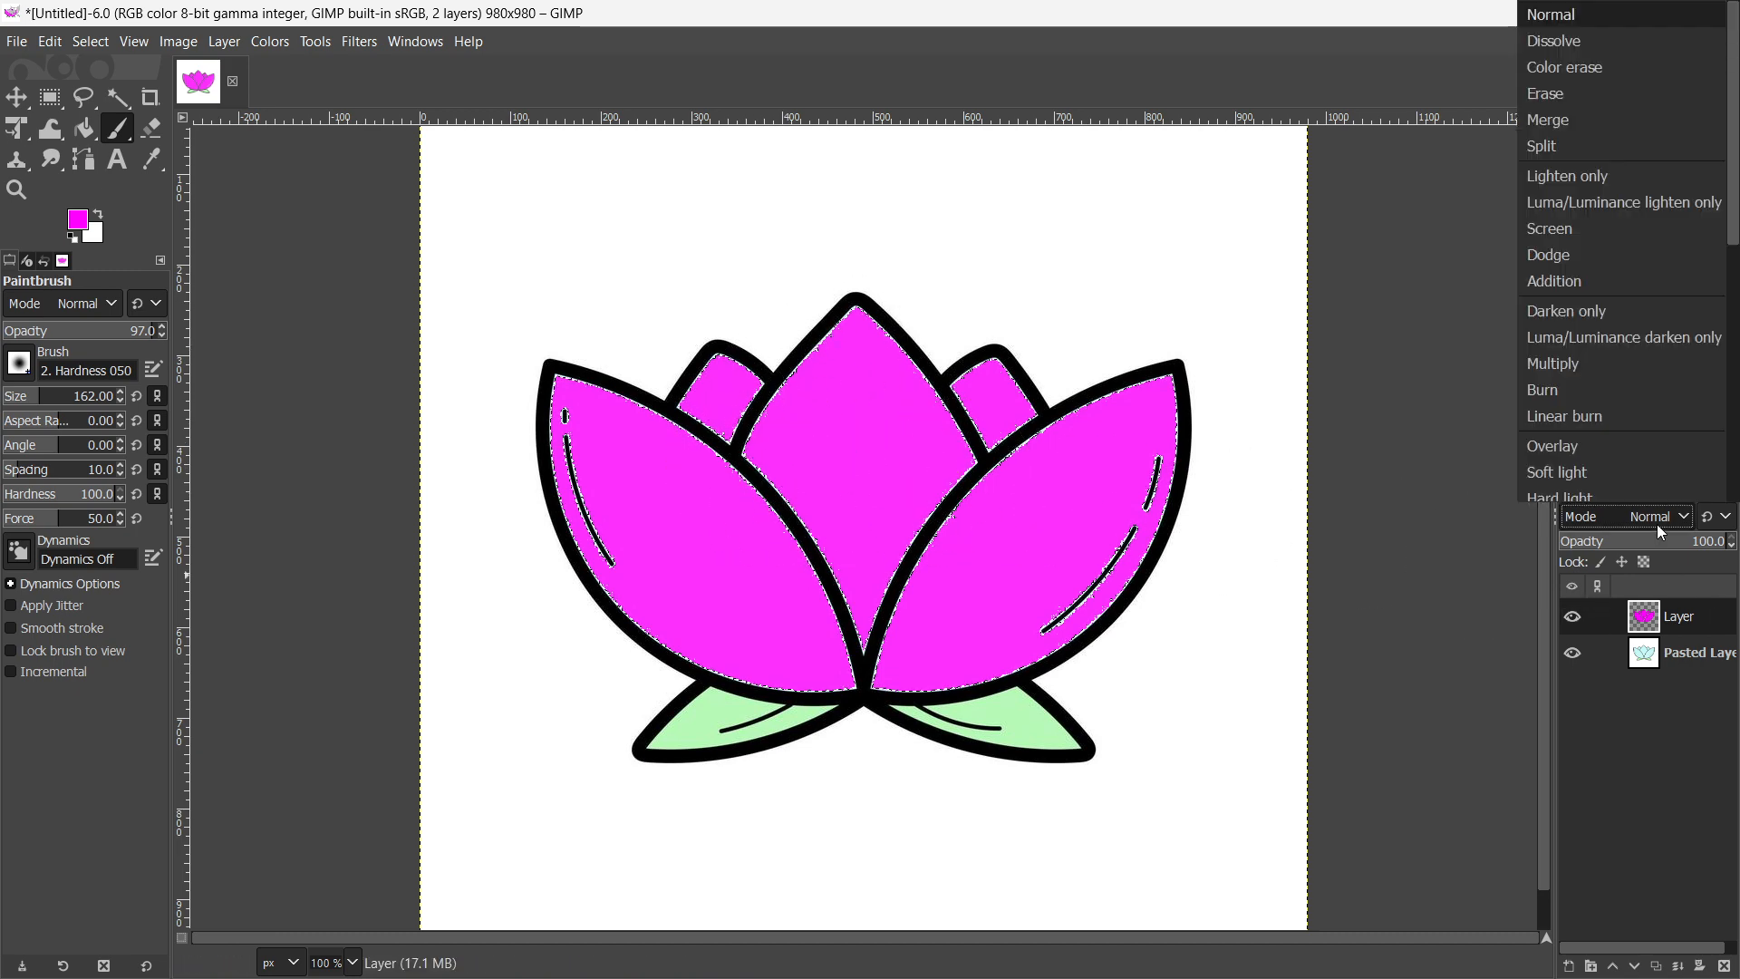
pyautogui.click(1594, 444)
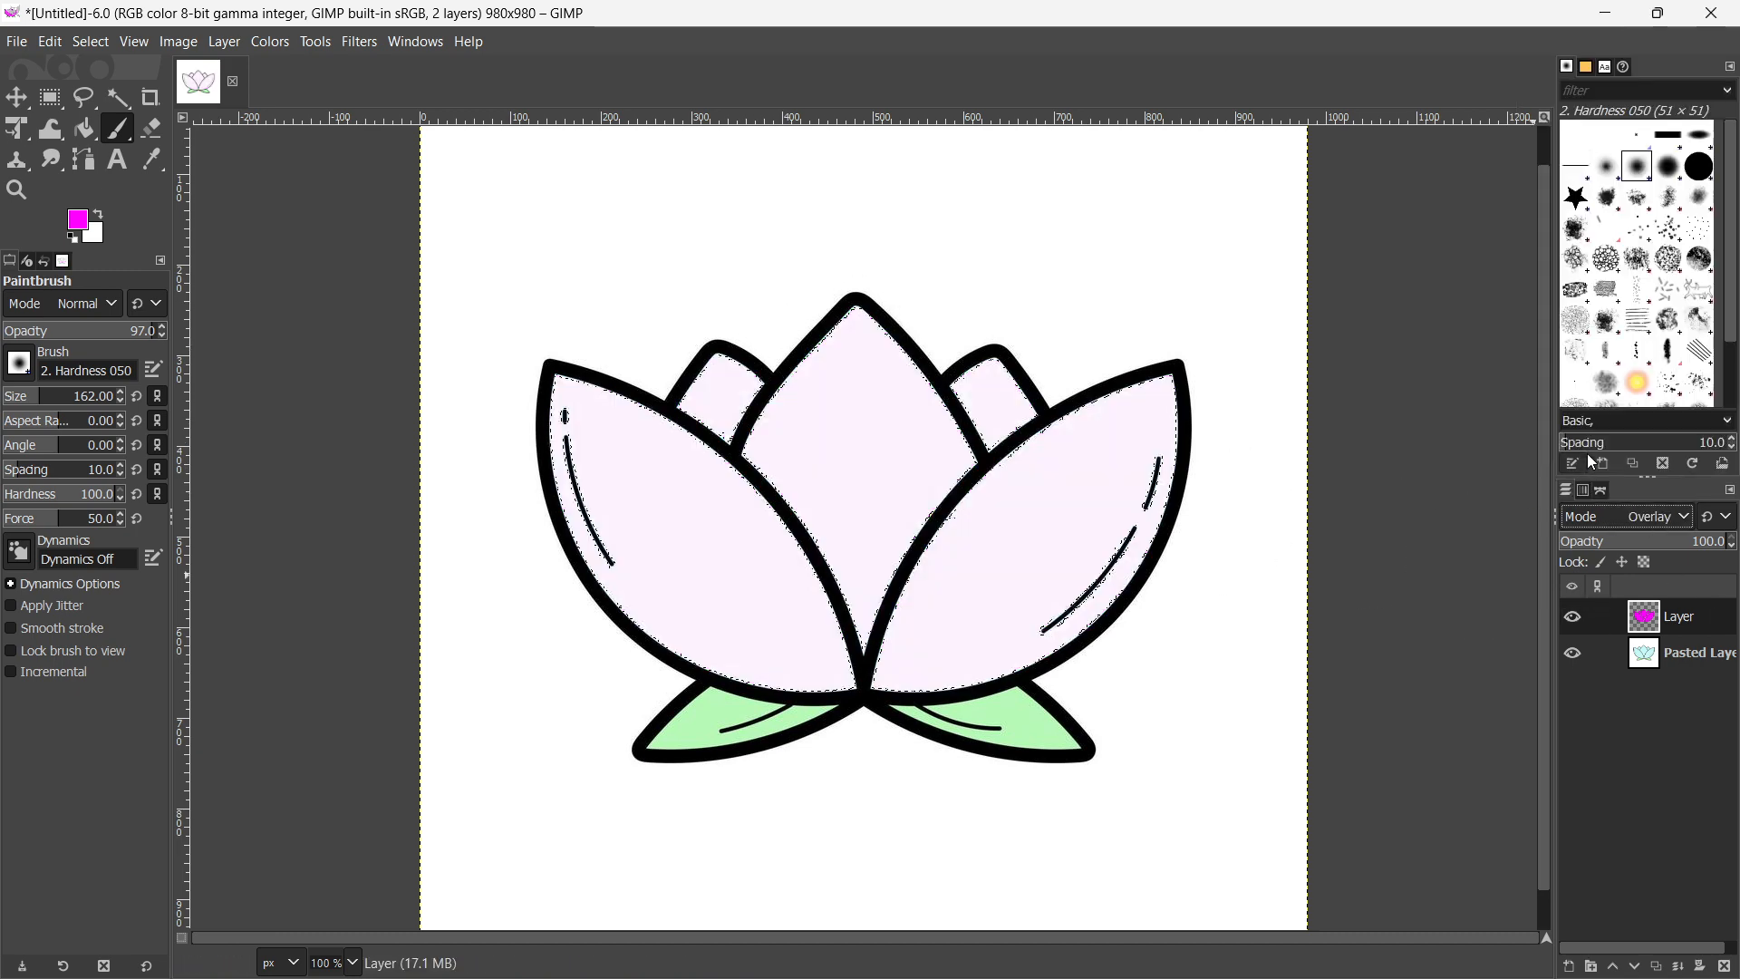
pyautogui.click(1642, 526)
pyautogui.click(1582, 17)
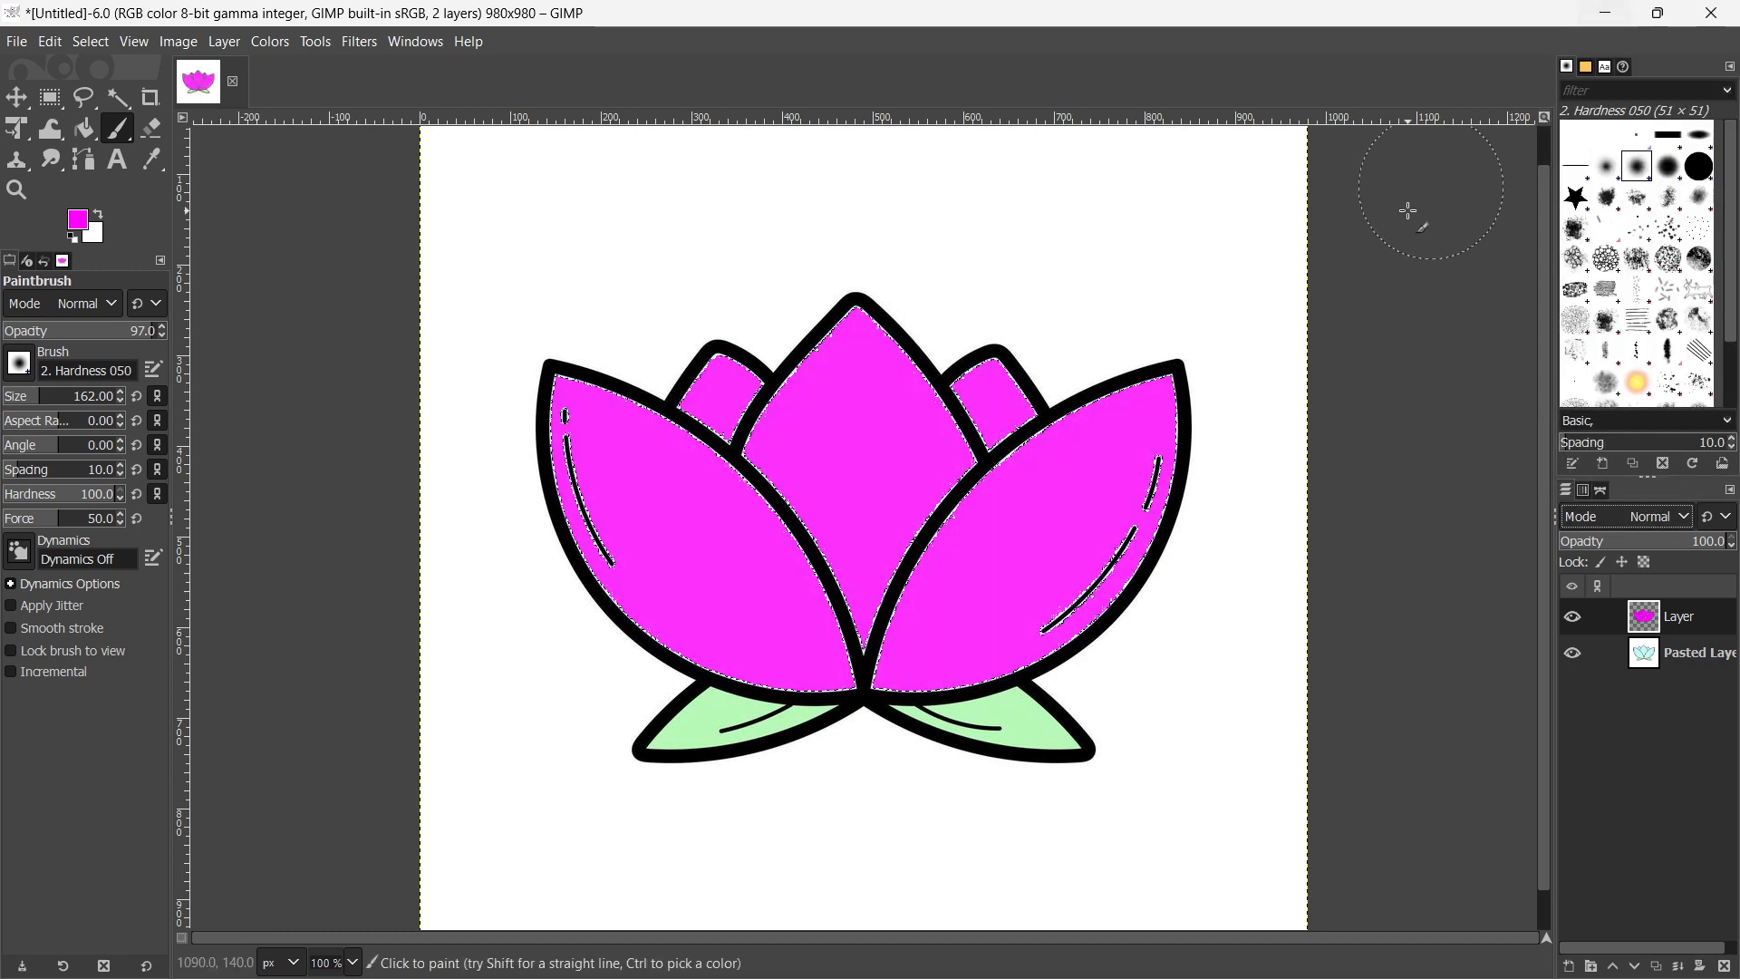